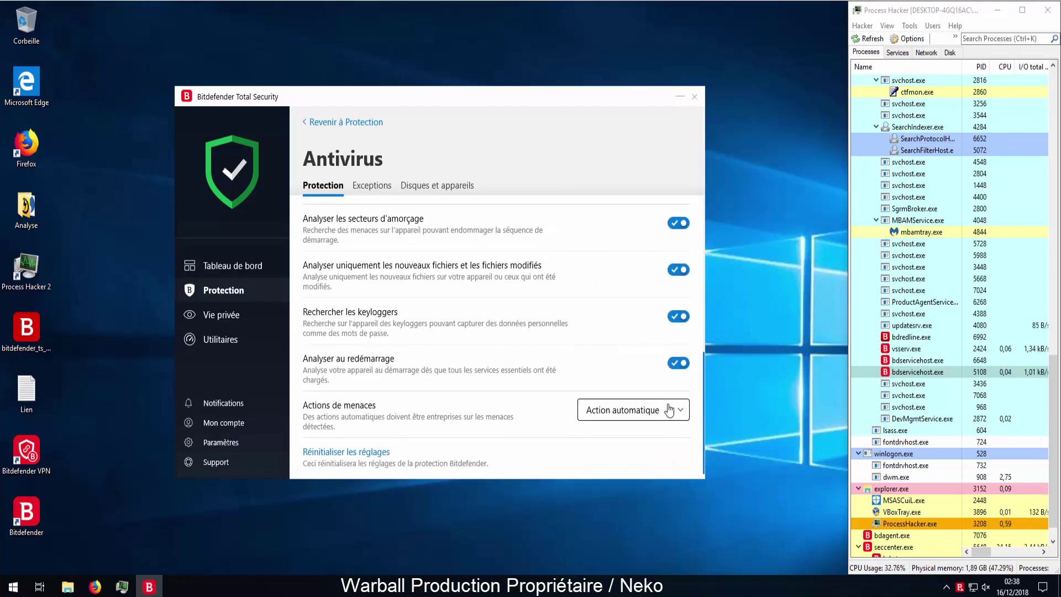
Step: In Disques et appareils, set CD & DVD and USB scanning to Désactiver and adjust network drive scanning
left_click(371, 186)
left_click(436, 185)
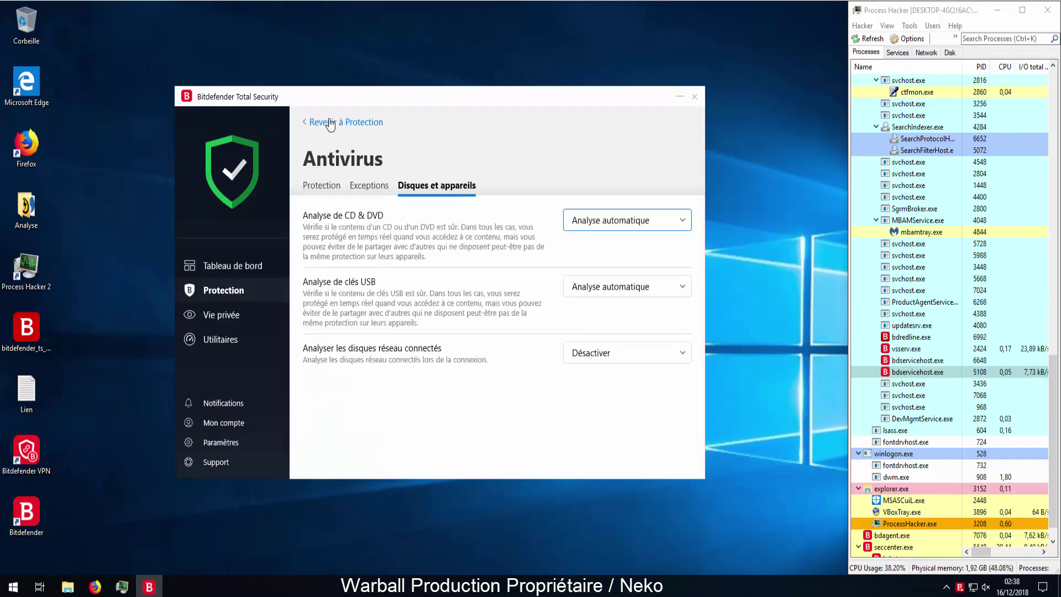
left_click(615, 221)
left_click(608, 263)
left_click(614, 286)
left_click(601, 330)
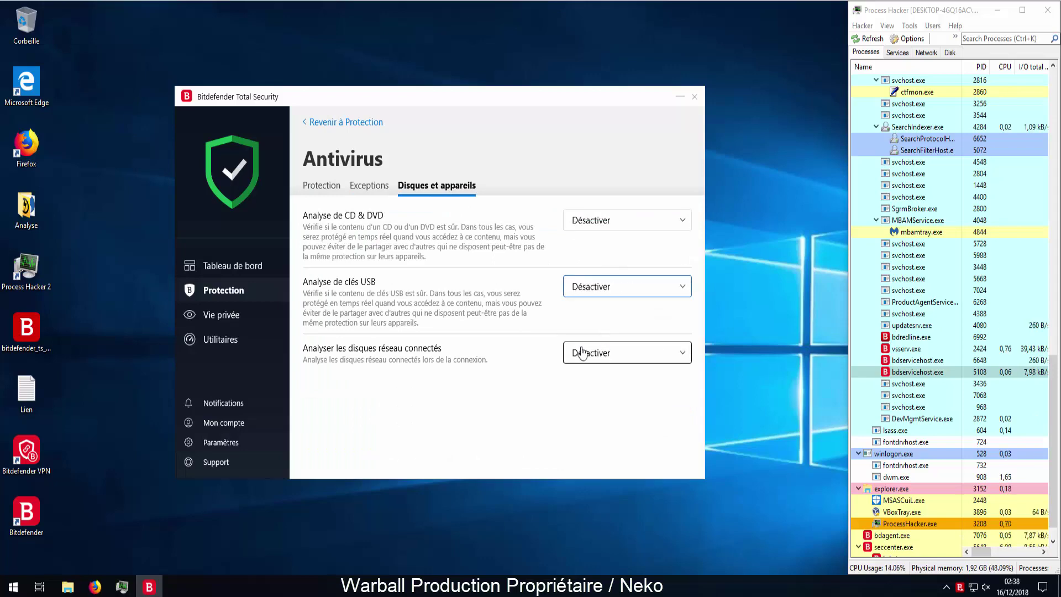
left_click(586, 351)
left_click(614, 415)
Step: Review the Vulnérabilité settings and the firewall's network adapter and general settings
left_click(340, 122)
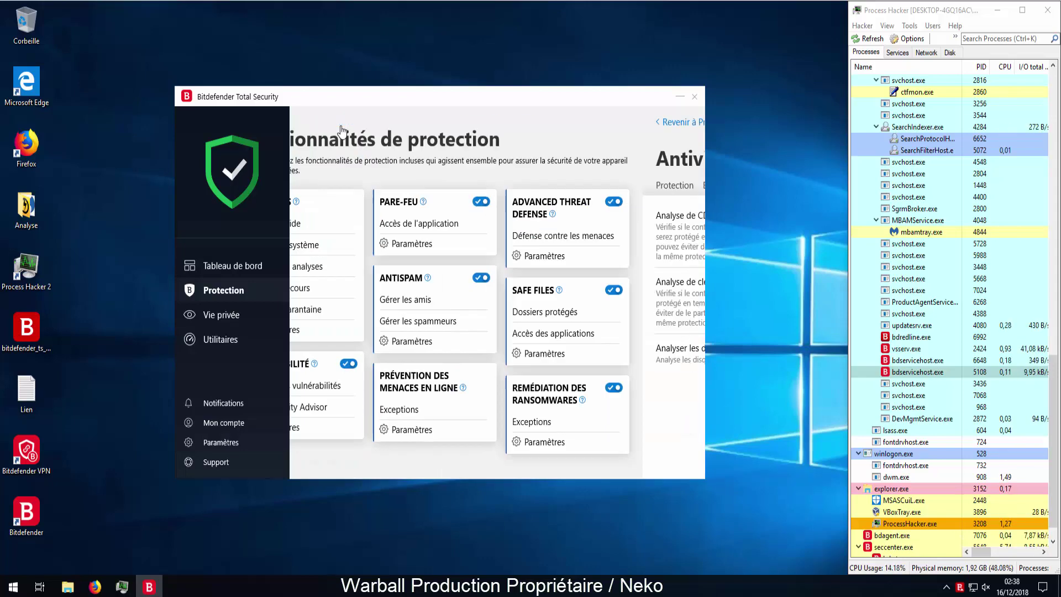
left_click(367, 384)
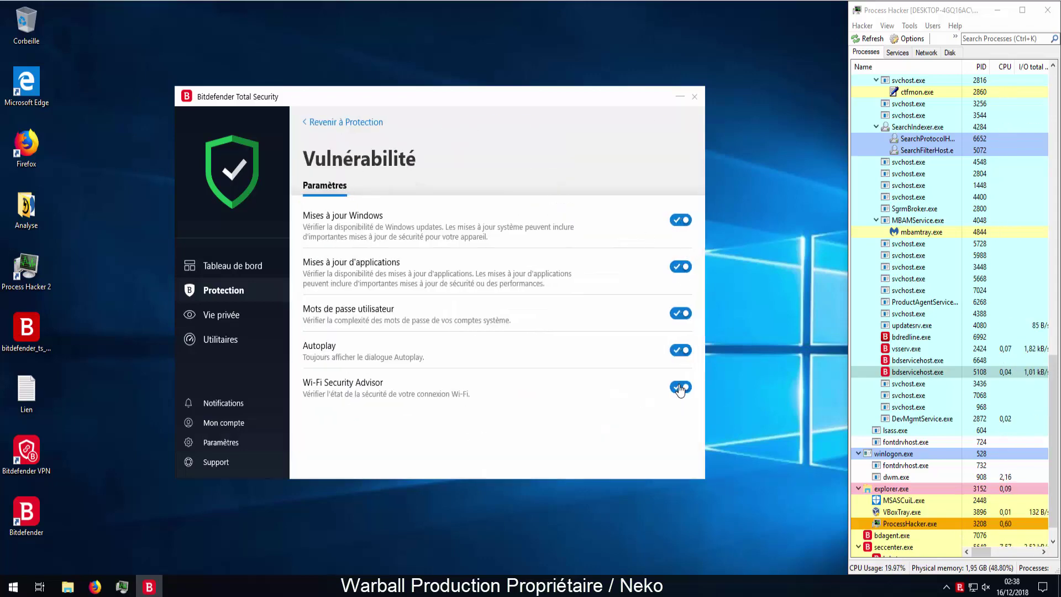
left_click(358, 124)
left_click(467, 244)
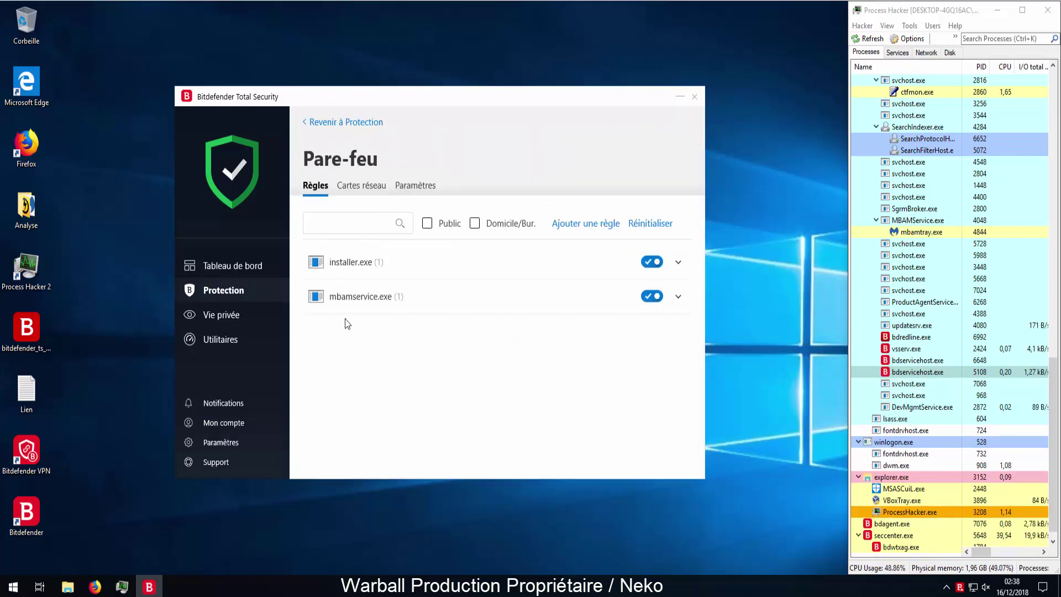
left_click(361, 188)
left_click(419, 186)
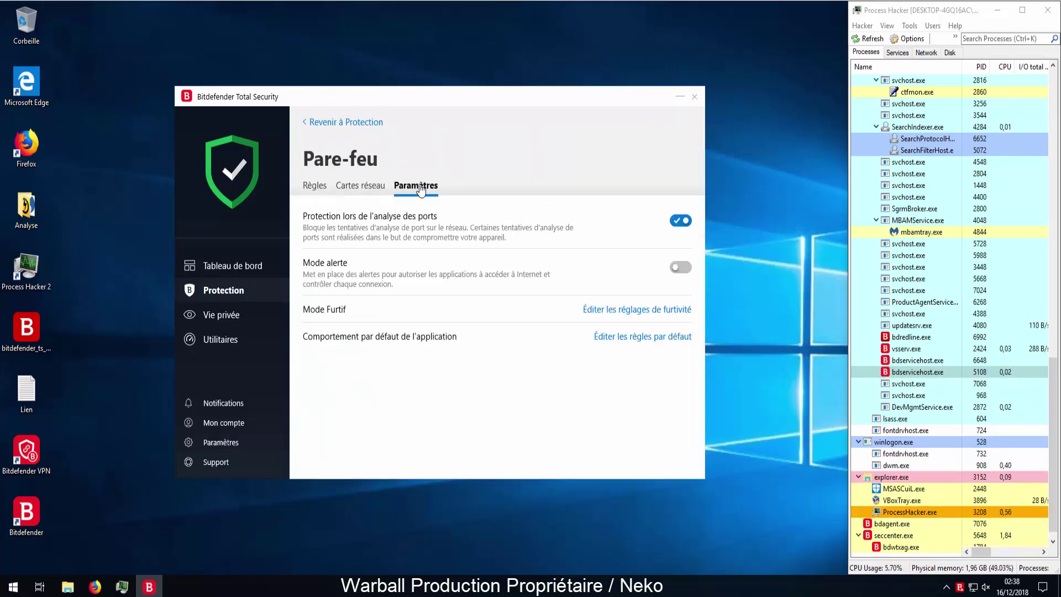
left_click(333, 125)
Step: Review the online threat prevention settings, including Network Threat Prevention, and recheck the firewall
left_click(474, 432)
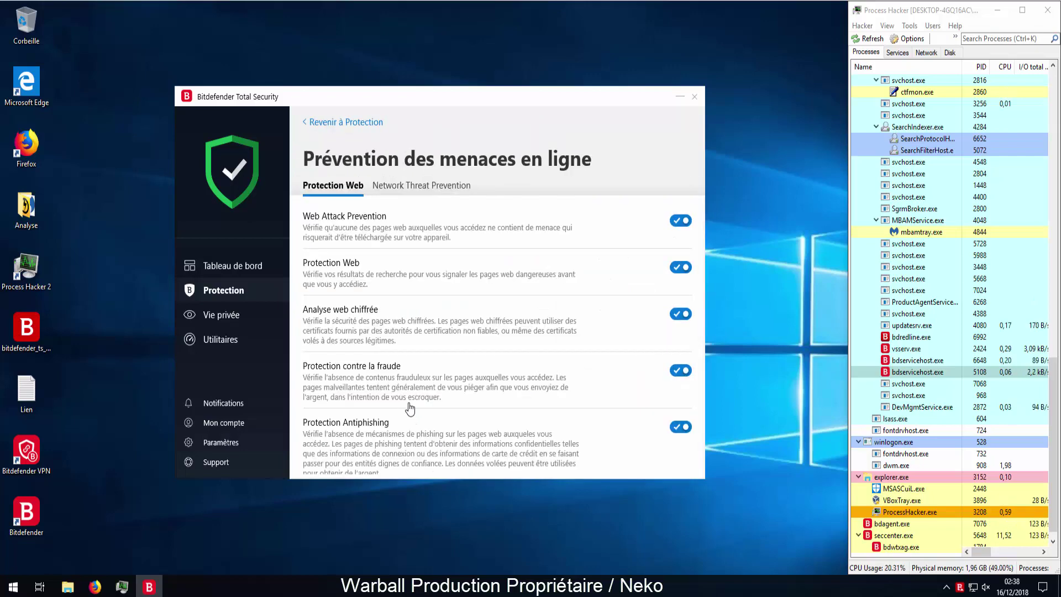
left_click(346, 122)
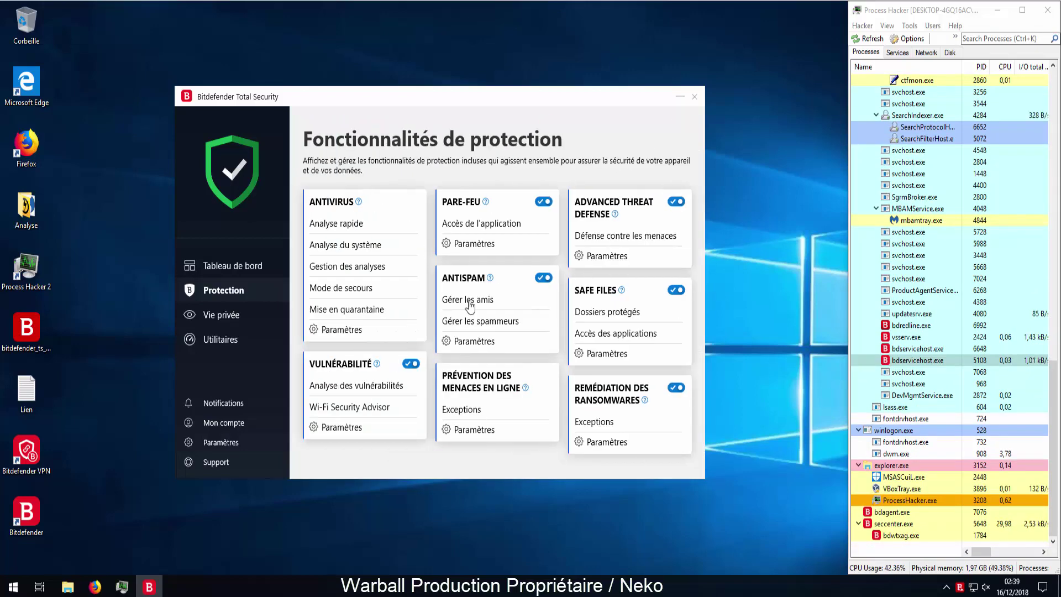
left_click(477, 245)
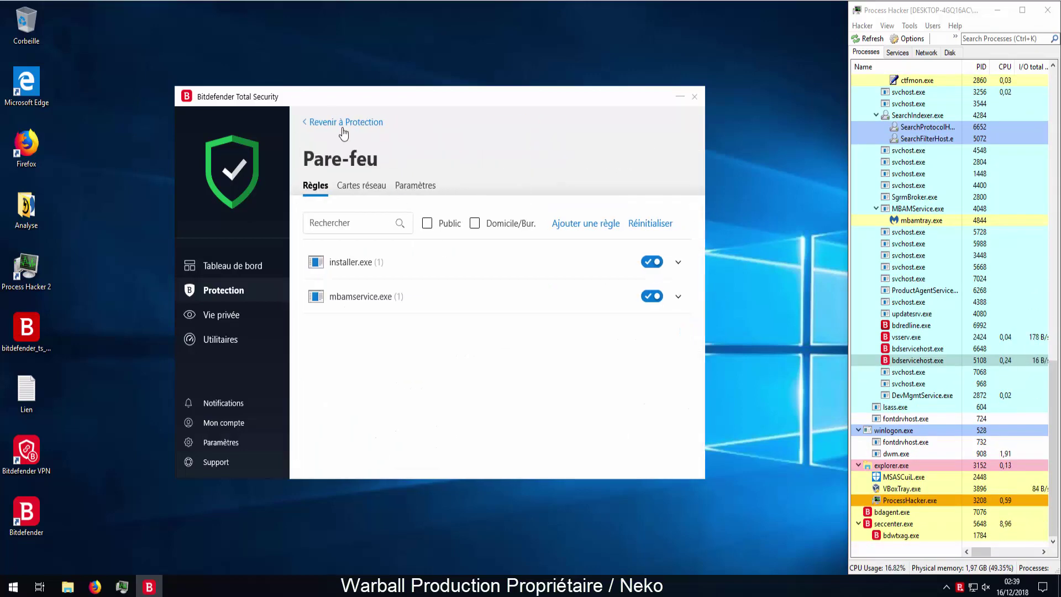
left_click(344, 127)
left_click(477, 432)
left_click(423, 188)
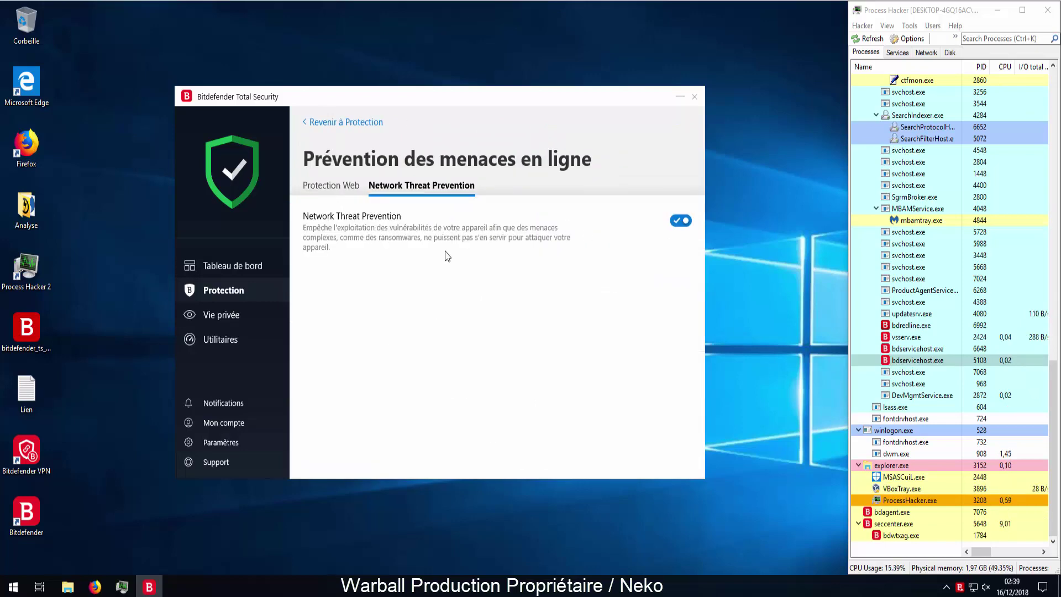
left_click(362, 122)
Step: Look over Advanced Threat Defense exceptions, Safe Files and ransomware remediation settings
left_click(598, 259)
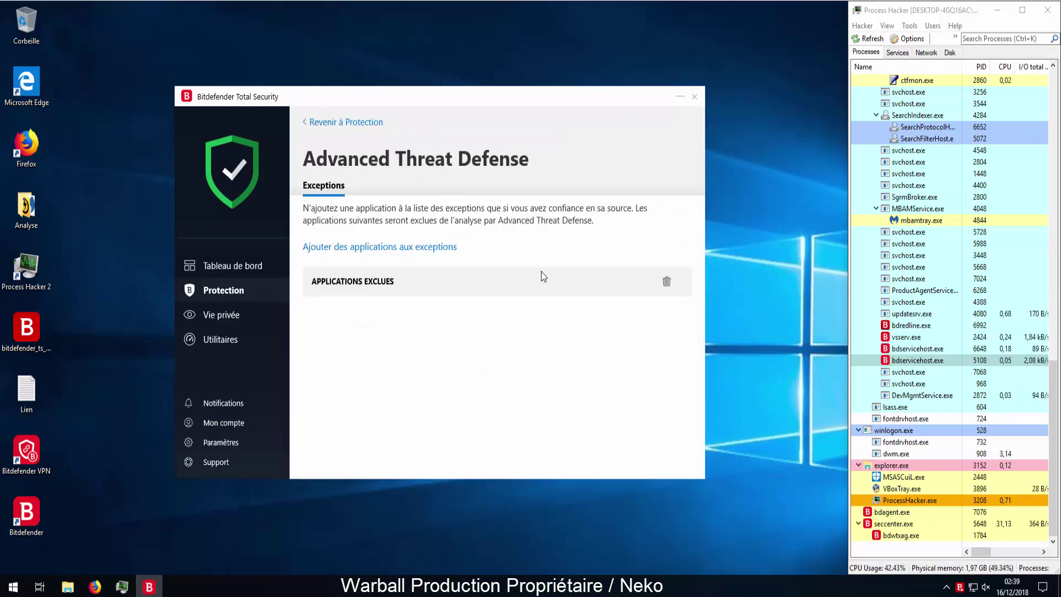
left_click(357, 122)
left_click(610, 350)
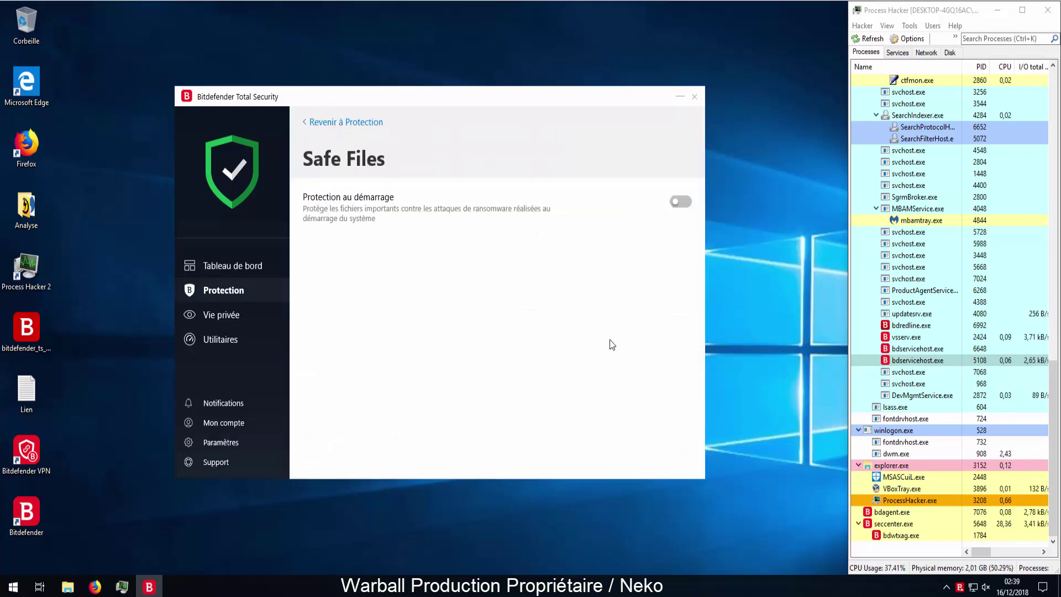
left_click(344, 121)
left_click(617, 441)
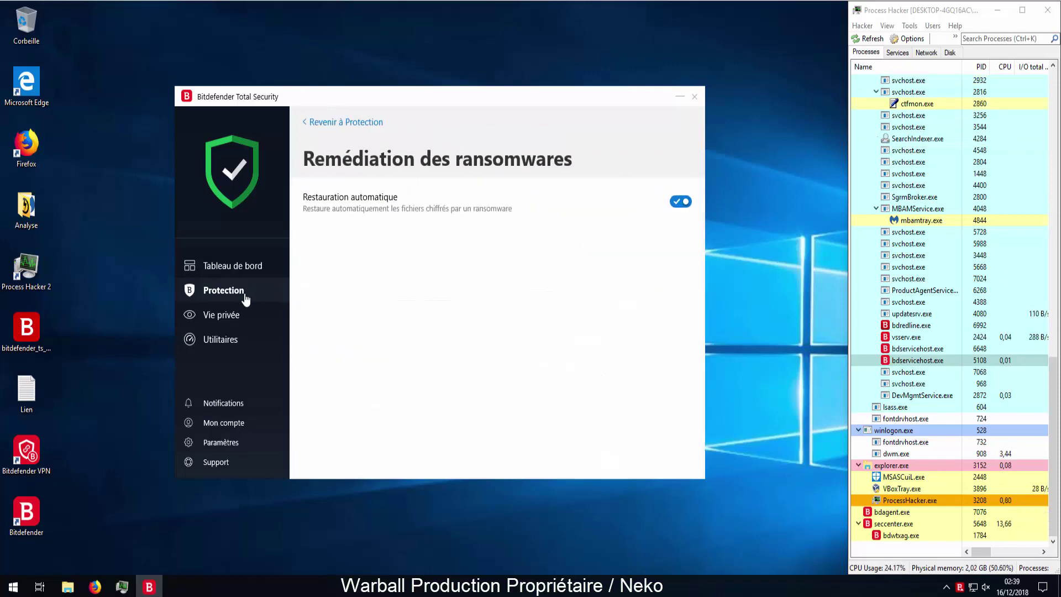
Step: View the privacy features, then the general settings' Avancé, Mise à jour and Profils pages
left_click(224, 315)
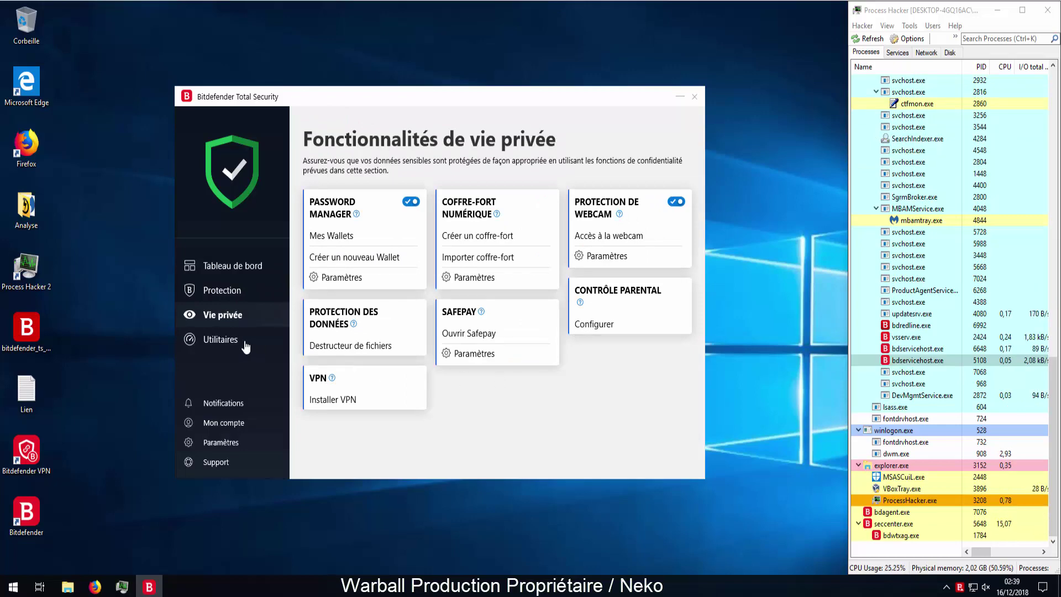
left_click(221, 442)
left_click(362, 190)
left_click(406, 192)
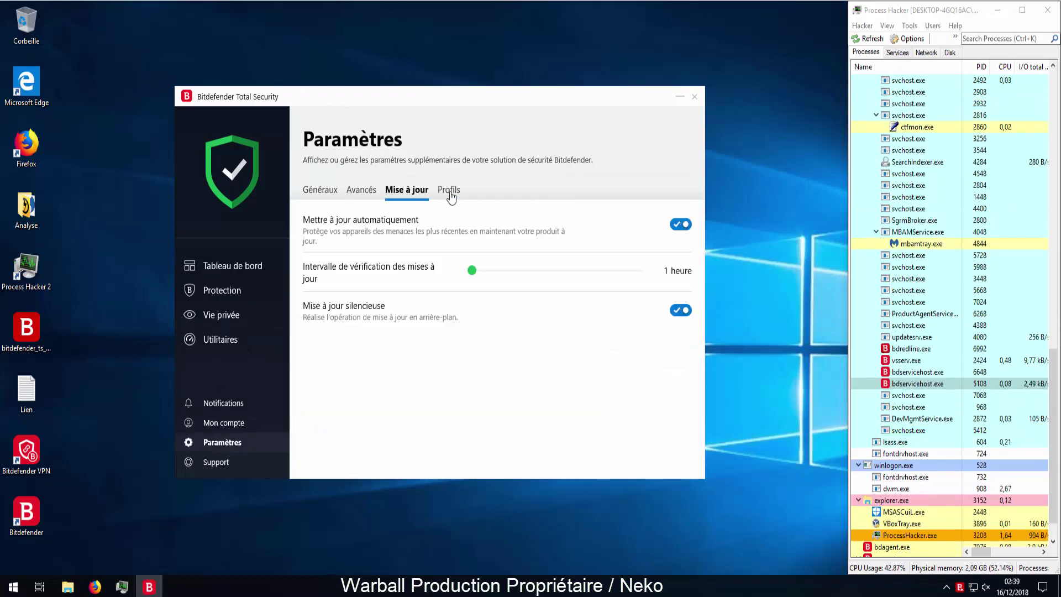
left_click(448, 191)
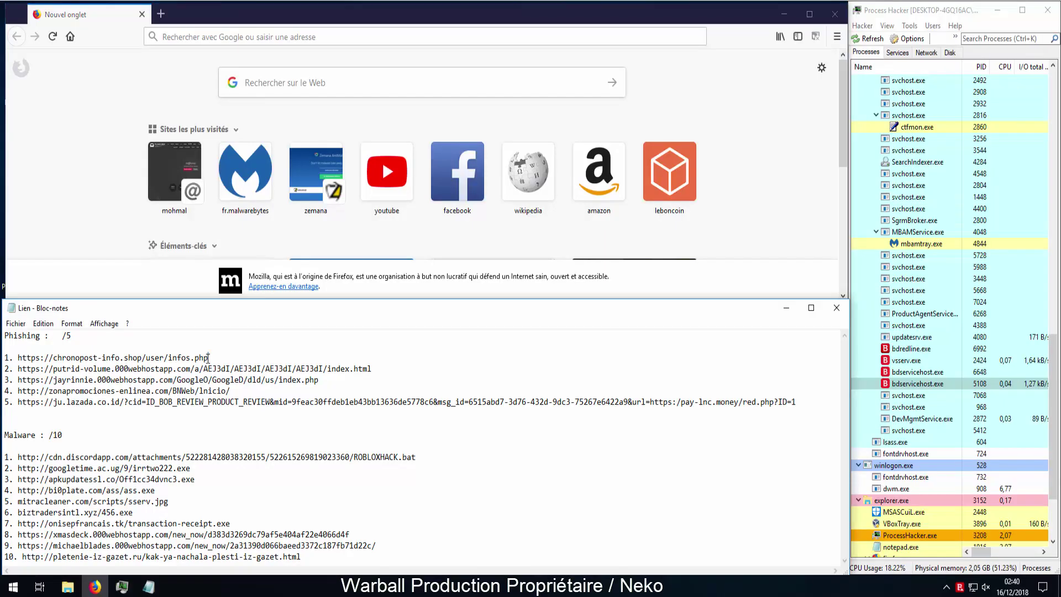
Step: Load the first phishing URL in Firefox and mark it 'bloqué' in the Notepad list
left_click_drag(208, 358, 18, 358)
key("ctrl+c")
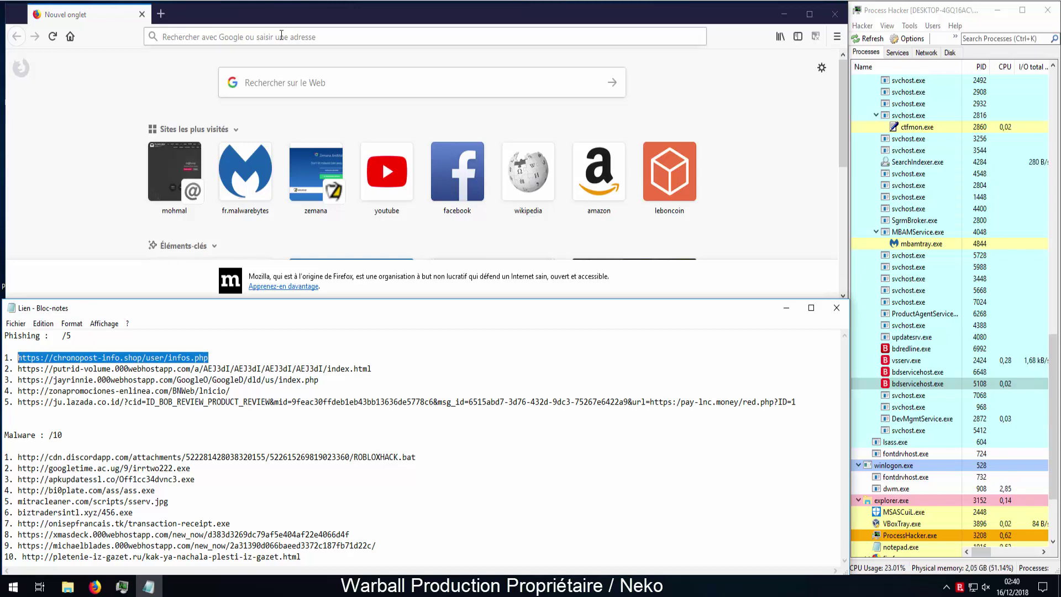
left_click(274, 37)
key("ctrl+v")
key("Return")
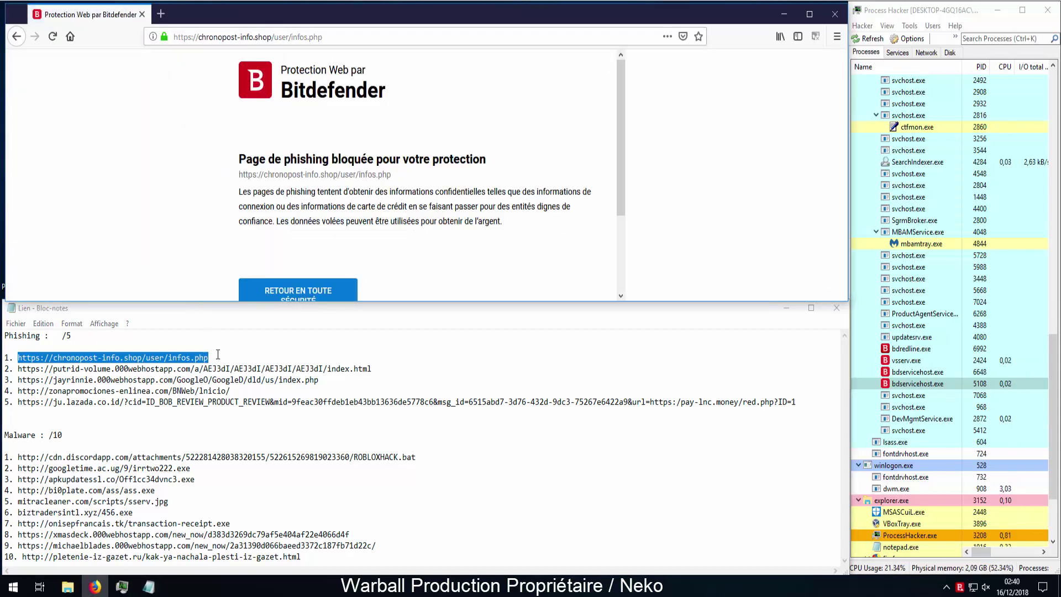
left_click(213, 354)
type("bloqué")
Step: Test the second phishing URL, check the deceptive-site warning, and mark it 'bloqué'
left_click_drag(371, 368, 18, 369)
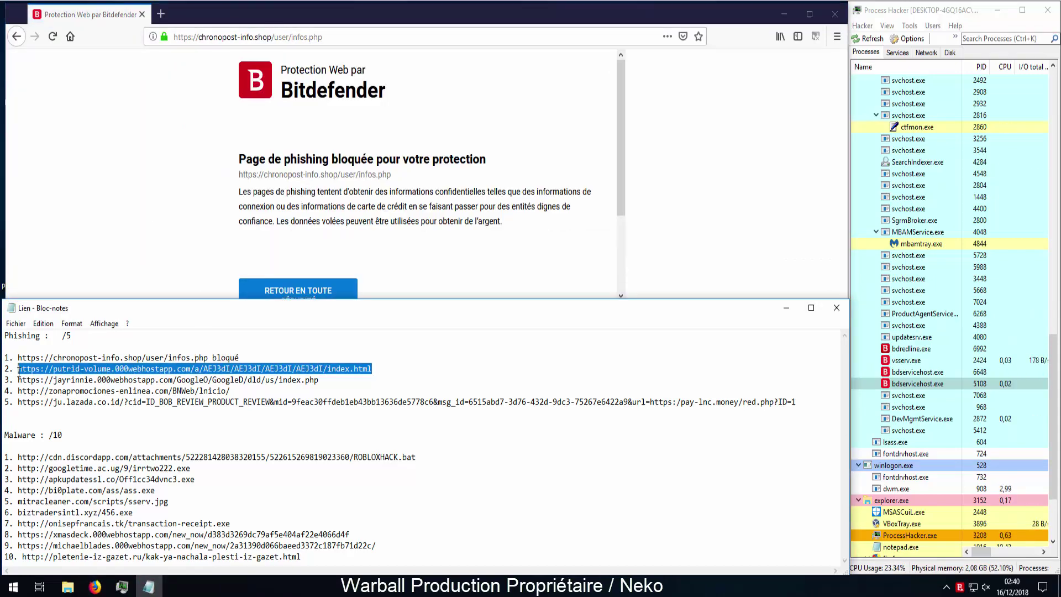
key("ctrl+c")
left_click(305, 38)
key("ctrl+v")
key("Return")
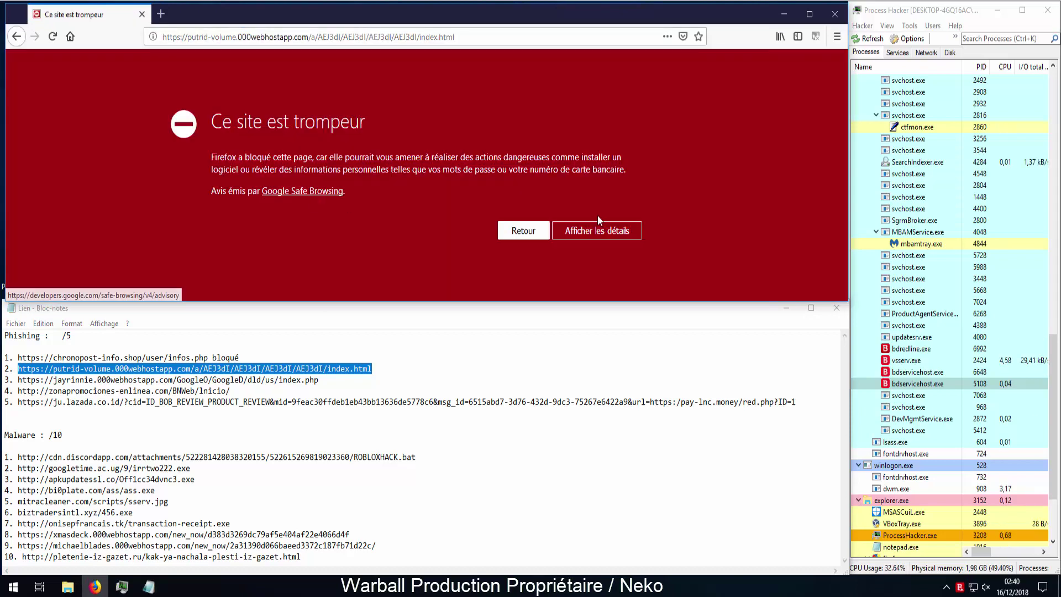
left_click(597, 230)
left_click(383, 372)
type("bloqué")
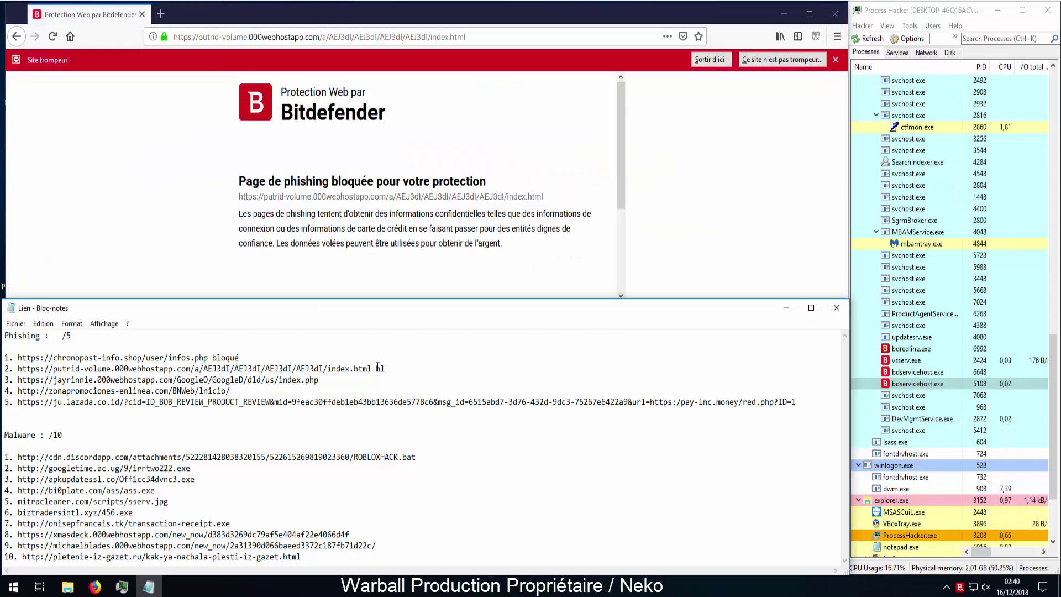
Step: Test the third phishing URL, check the deceptive-site warning, and mark it 'bloqué'
left_click_drag(318, 380, 14, 380)
key("ctrl+c")
left_click(305, 38)
key("ctrl+v")
key("Return")
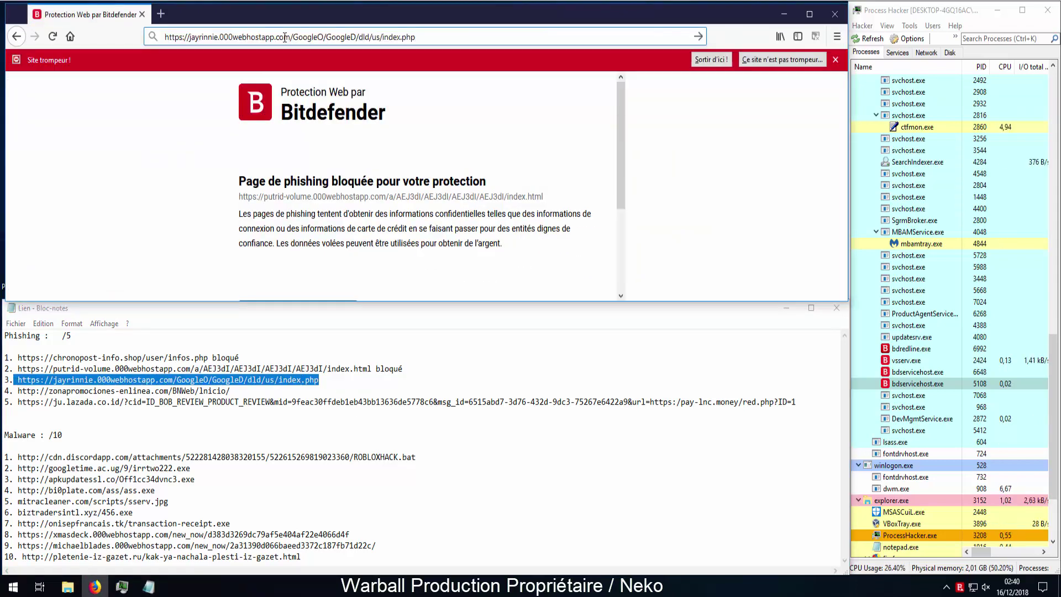
left_click(597, 242)
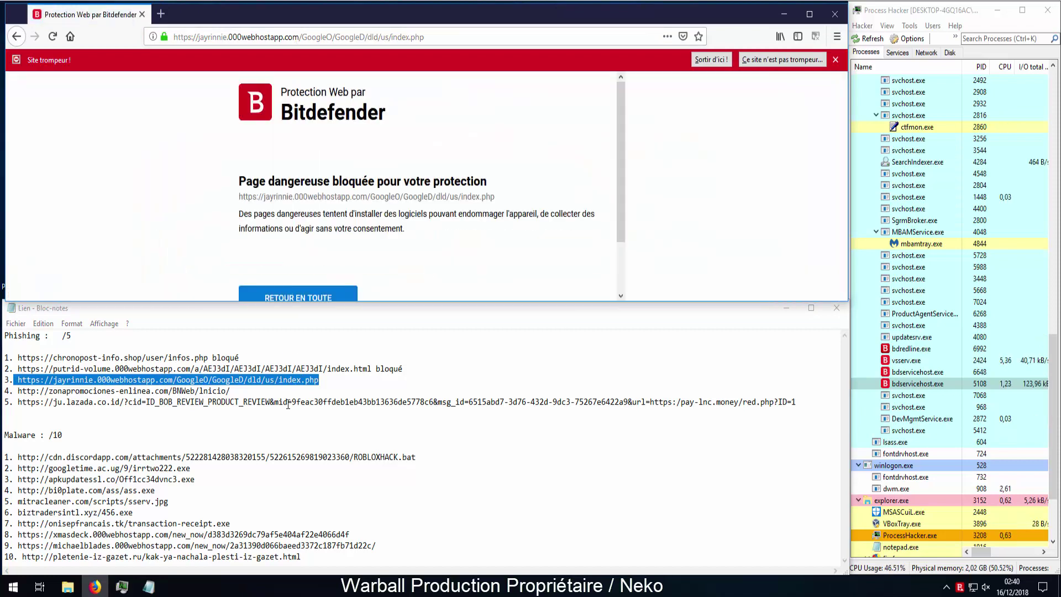
left_click(325, 378)
type("bloqué")
Step: Load the fourth phishing URL in Firefox and view the deceptive-site warning details
left_click_drag(229, 391, 26, 391)
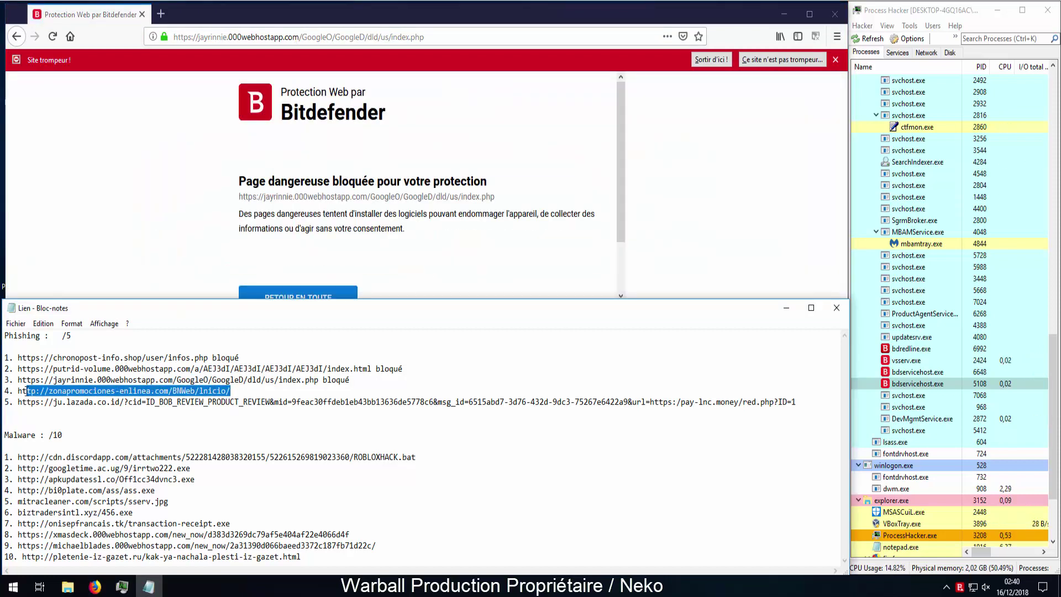
key("ctrl+c")
left_click(263, 37)
key("ctrl+v")
key("Return")
left_click(597, 232)
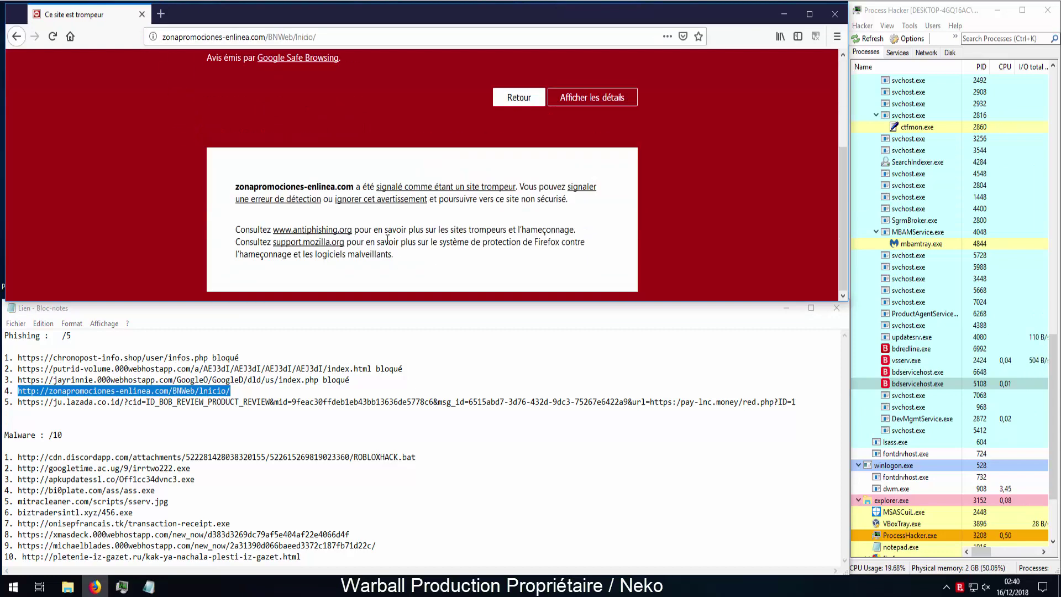
Step: Load the fifth URL in a new tab, mark it 'passé', and move to the end of line 4
left_click(327, 402)
double_click(327, 402)
left_click(19, 402)
key("shift+End")
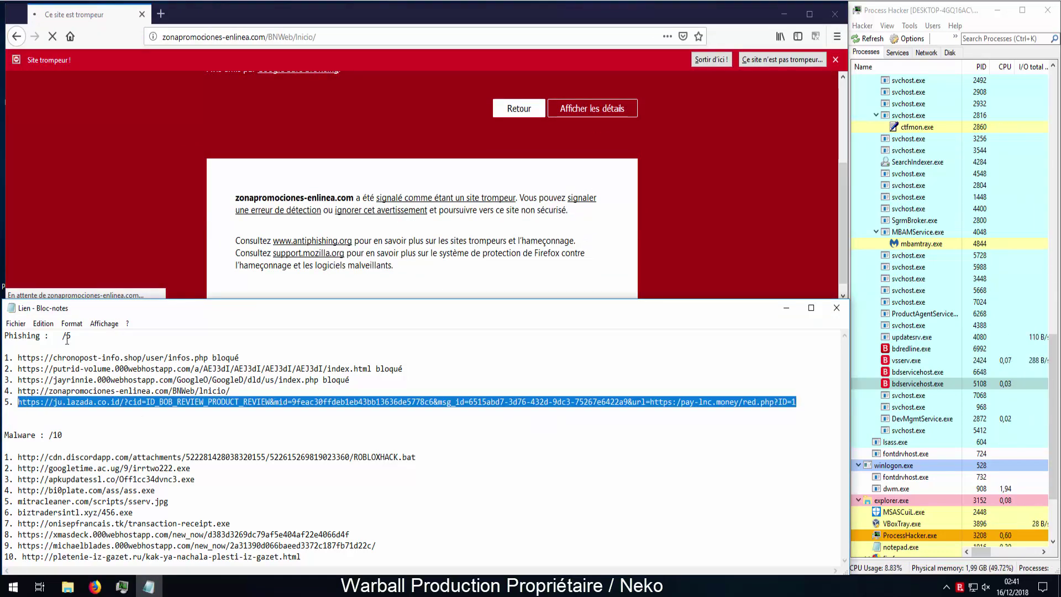
key("ctrl+c")
left_click(161, 14)
key("ctrl+v")
key("Return")
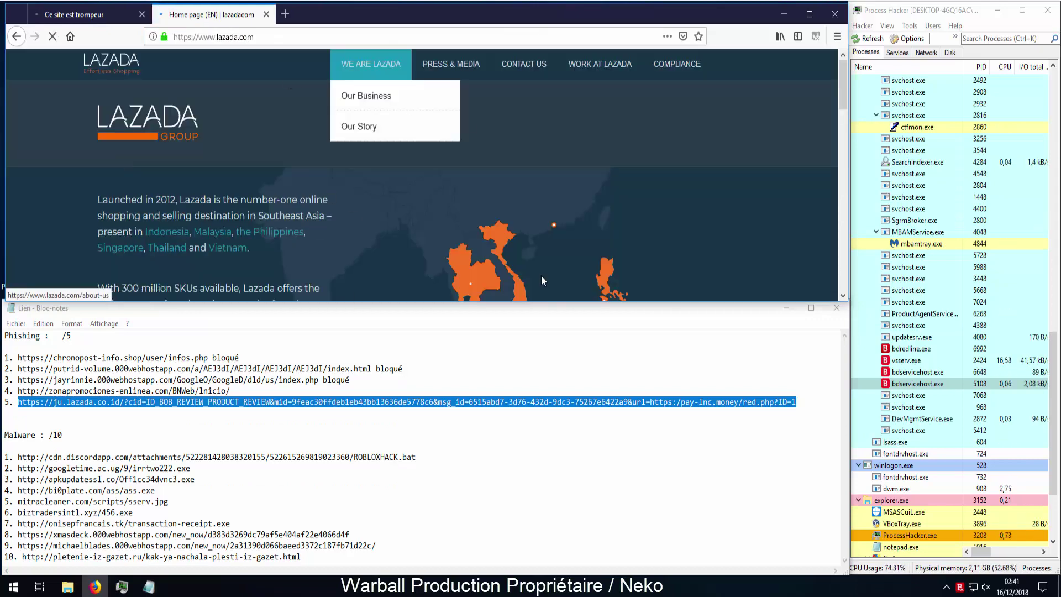
left_click(800, 402)
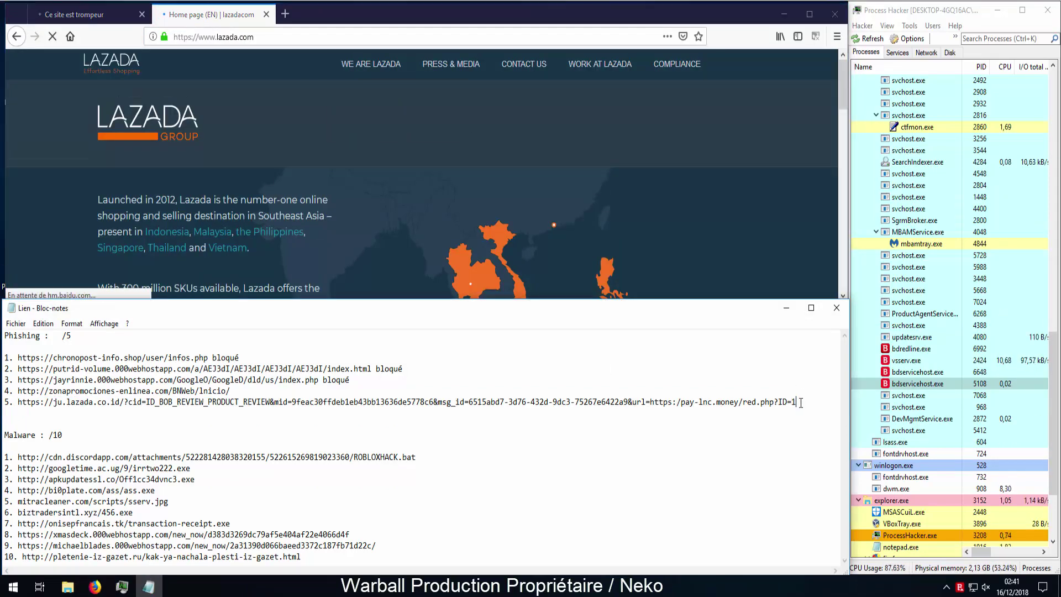
type("passé")
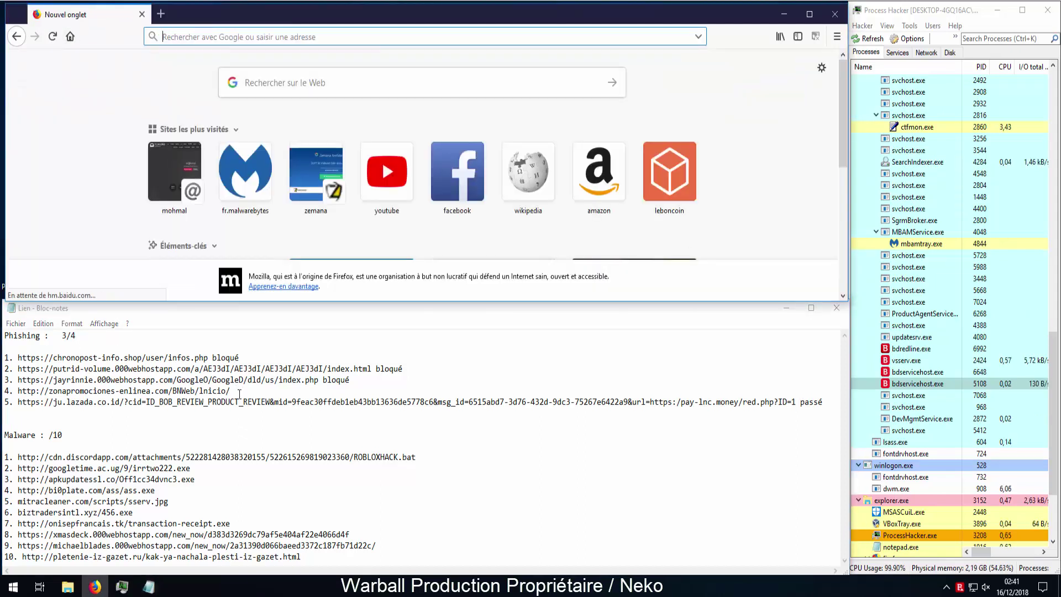
left_click(239, 393)
Step: Load the ROBLOXHACK.bat malware URL in Firefox and delete the download flagged as infected
type("passé")
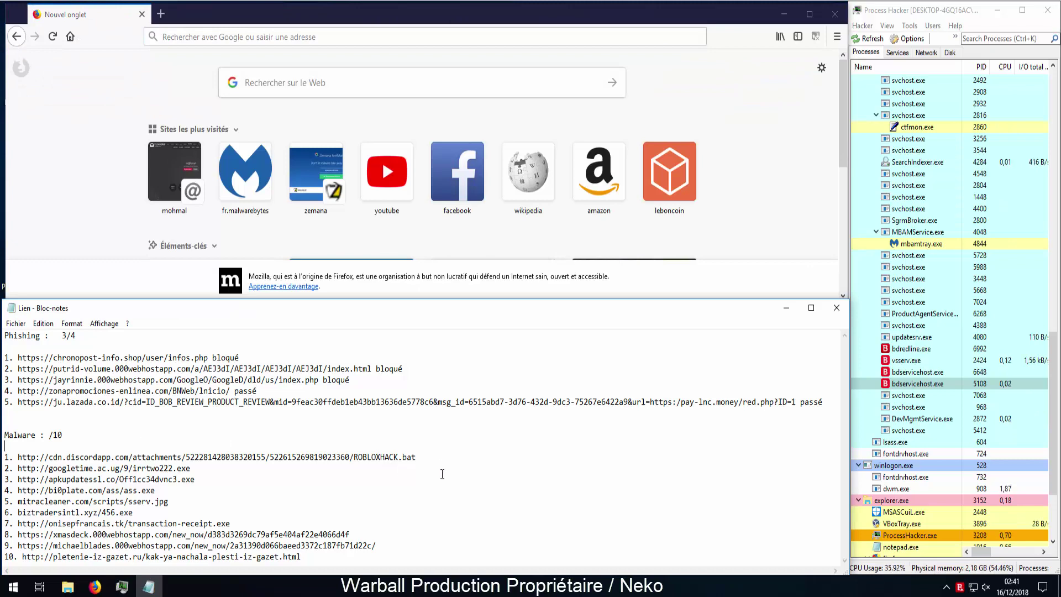
left_click_drag(32, 467, 18, 458)
key("ctrl+c")
left_click(332, 37)
key("ctrl+v")
key("Return")
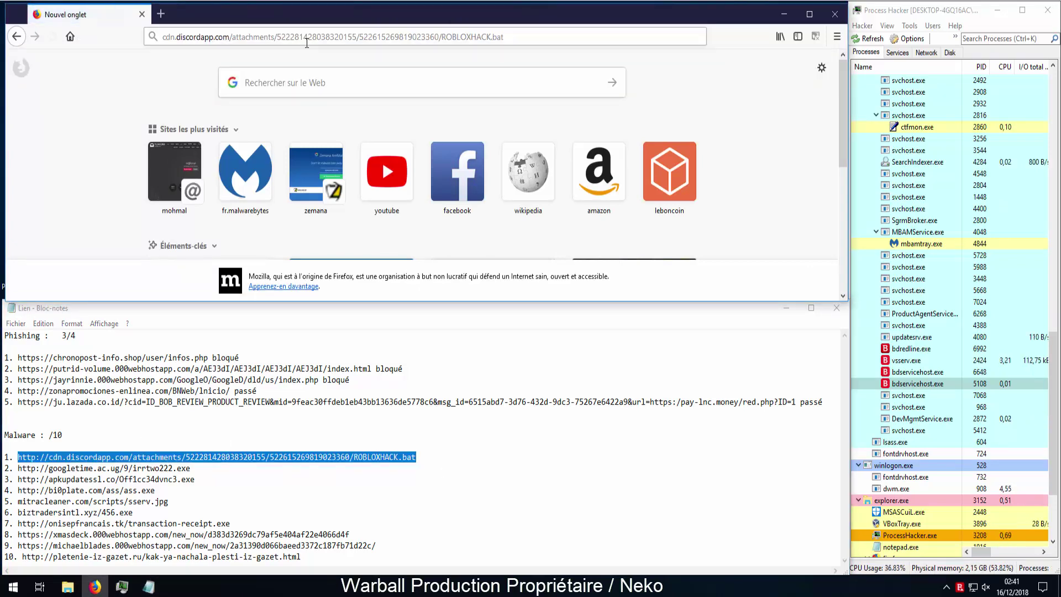
left_click(457, 196)
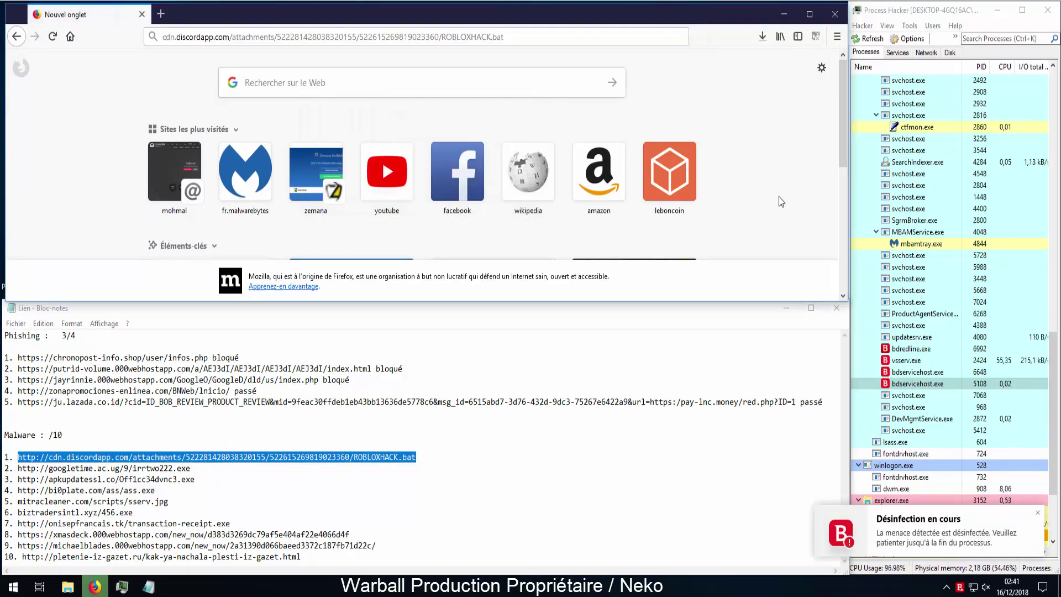
left_click(651, 69)
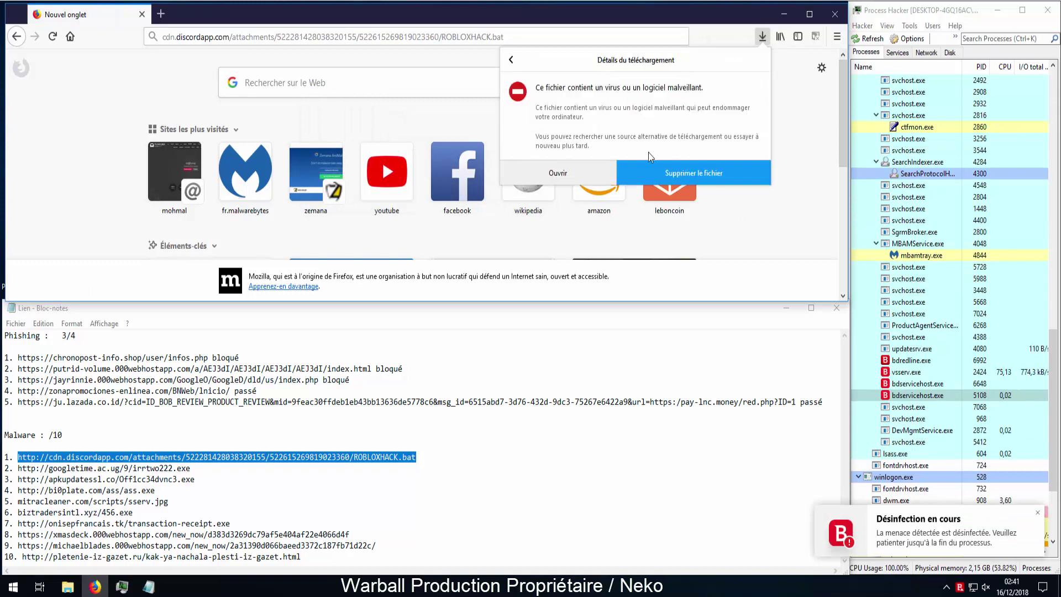
left_click(765, 173)
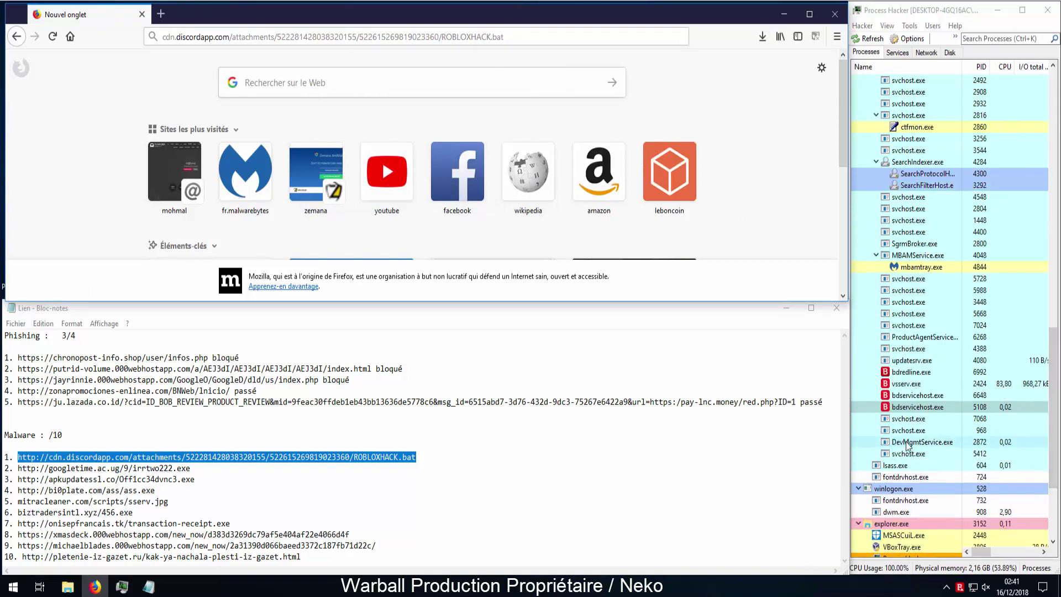
left_click(1038, 504)
Step: Mark the ROBLOXHACK.bat line bloqué, then try the googletime.ac.ug URL and mark it bloqué
left_click_drag(196, 469, 15, 468)
left_click(426, 452)
type("bloqué")
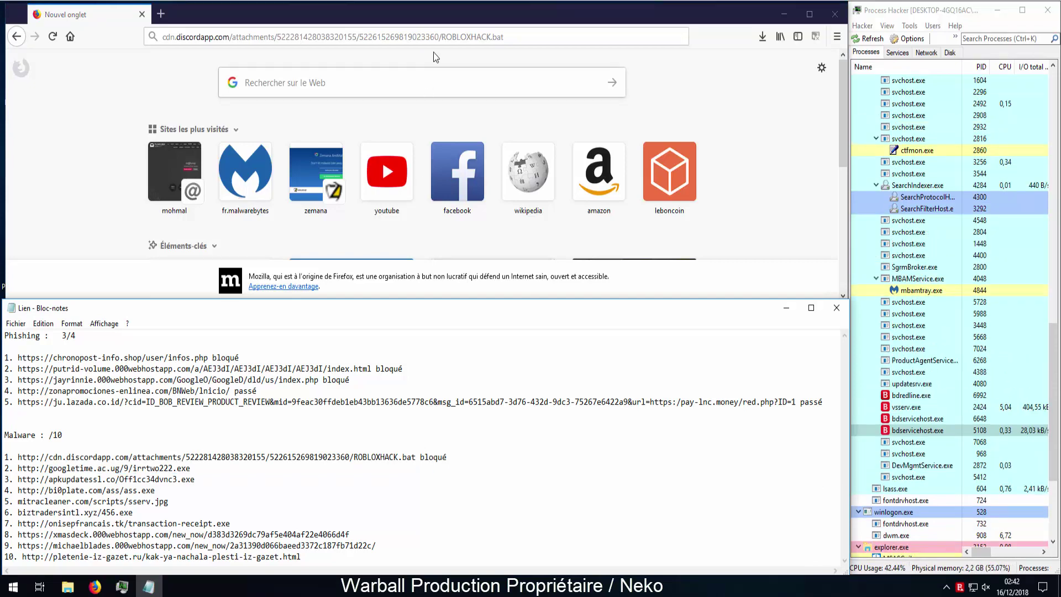
left_click(436, 37)
key("ctrl+v")
key("Return")
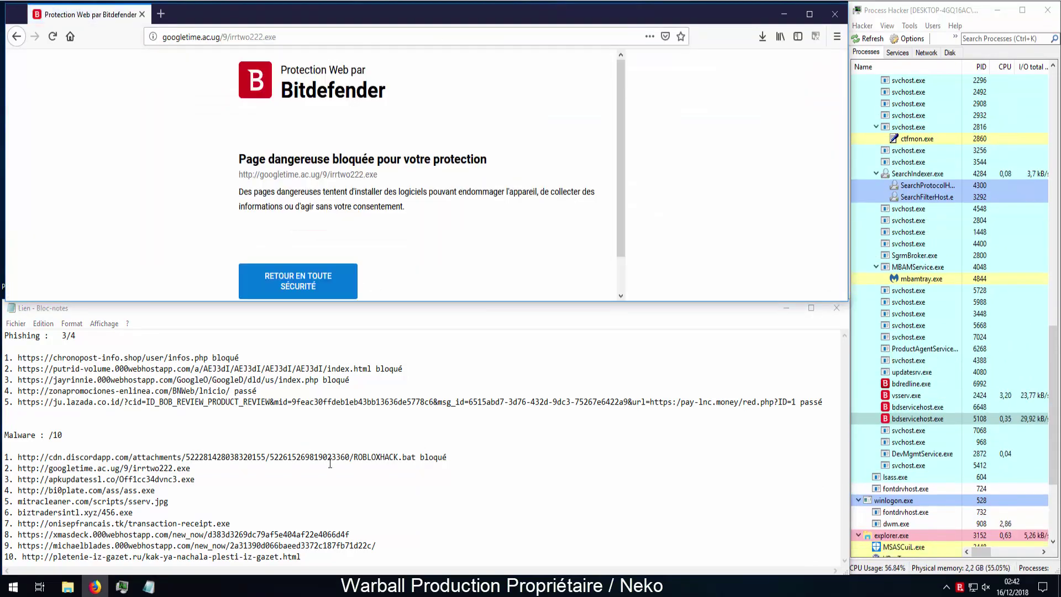
left_click(197, 468)
type("bloqué")
Step: Try the third malware URL, apkupdatessl.co, in Firefox and mark line 3 bloqué
left_click_drag(196, 479, 15, 479)
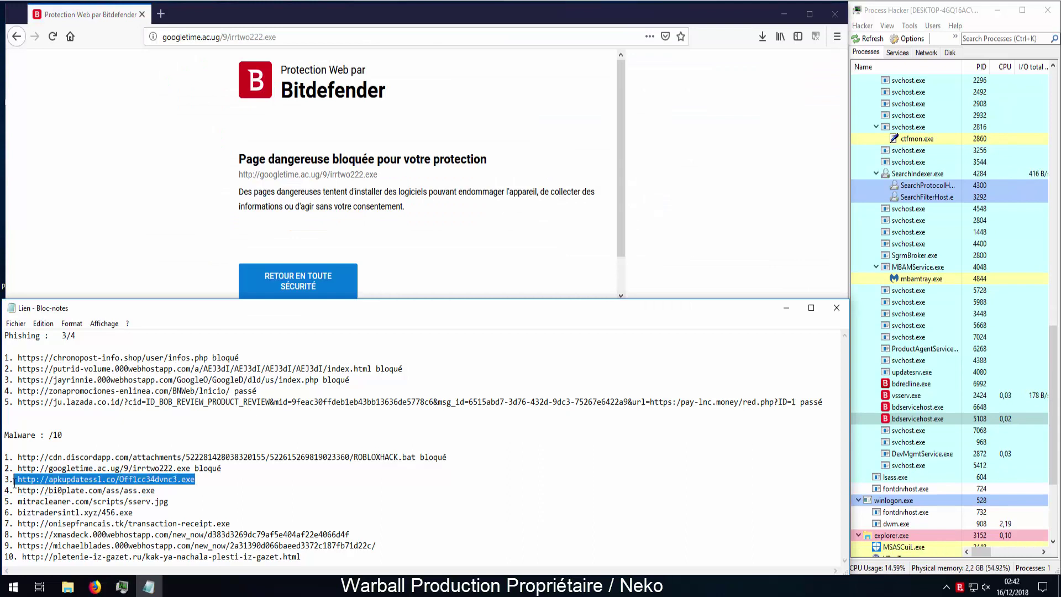
key("ctrl+c")
left_click(387, 36)
key("ctrl+v")
key("Return")
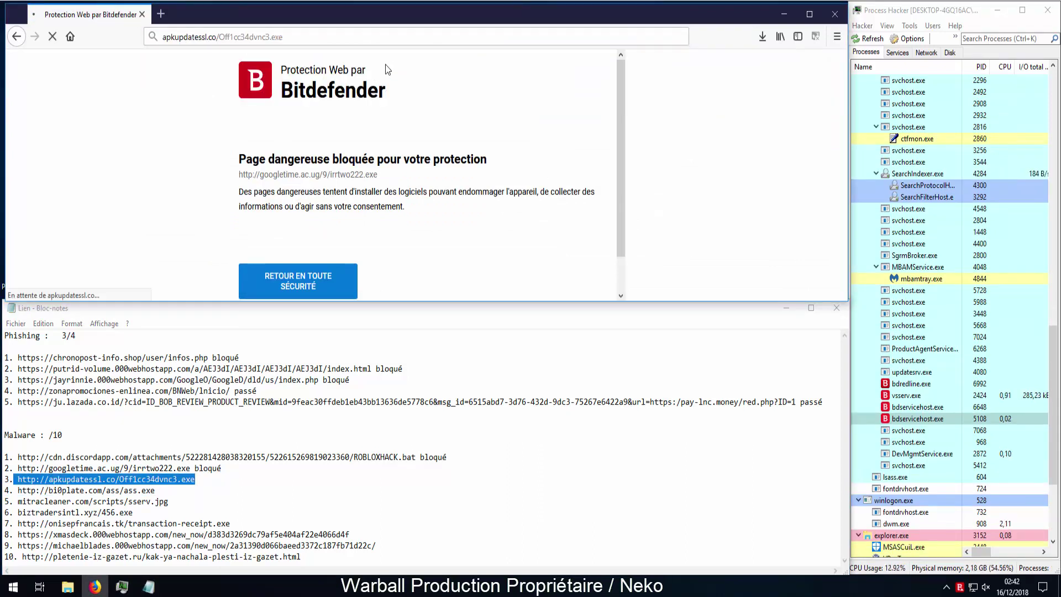
left_click(211, 481)
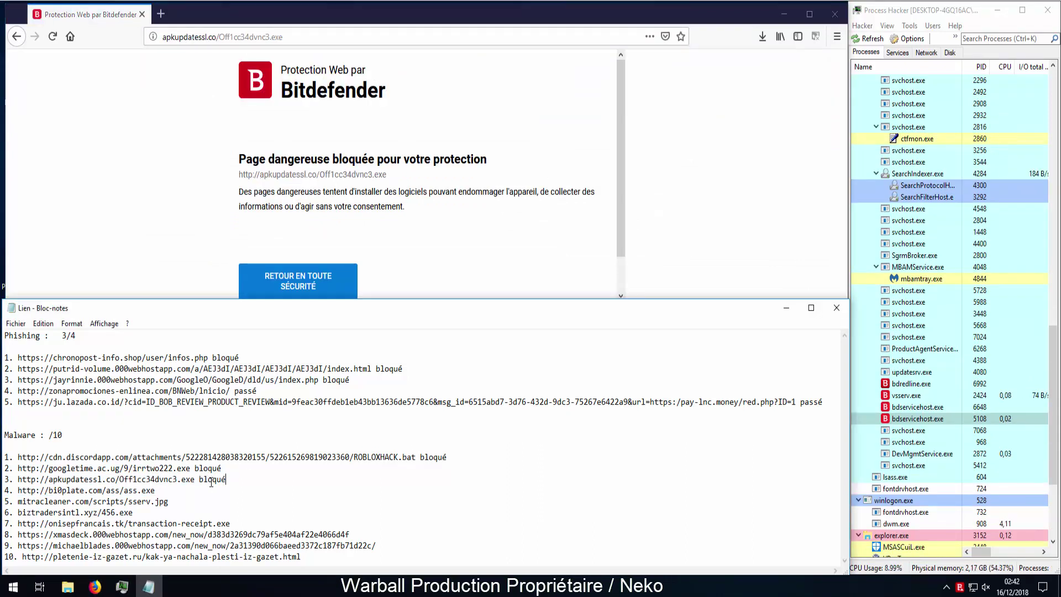
type("bloqué")
Step: Try the fourth malware URL, bi0plate.com, in Firefox and mark line 4 bloqué
left_click_drag(156, 490, 14, 490)
key("ctrl+c")
left_click(382, 31)
key("ctrl+v")
key("Return")
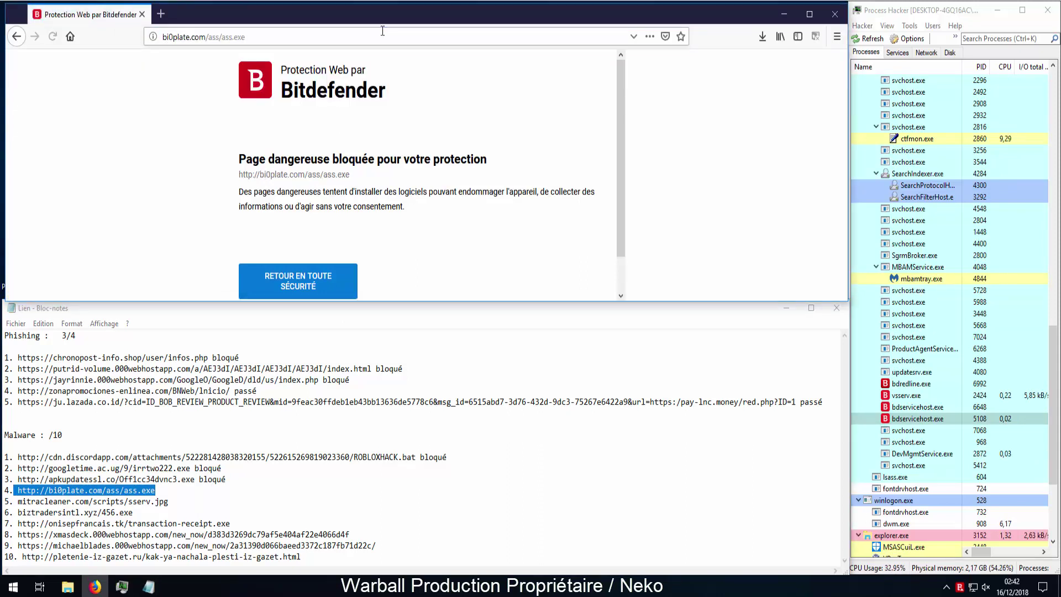
left_click(157, 490)
type("bloqué")
Step: Try the fifth malware URL, mitracleaner.com, in Firefox and mark line 5 bloqué
left_click_drag(169, 501, 18, 503)
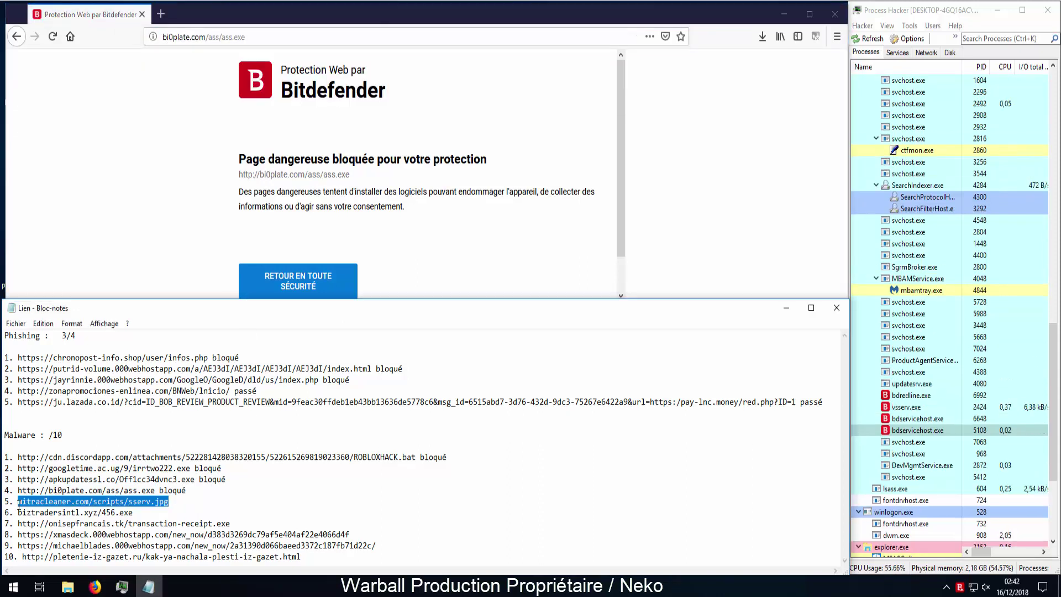
key("ctrl+c")
left_click(393, 35)
key("ctrl+v")
key("Return")
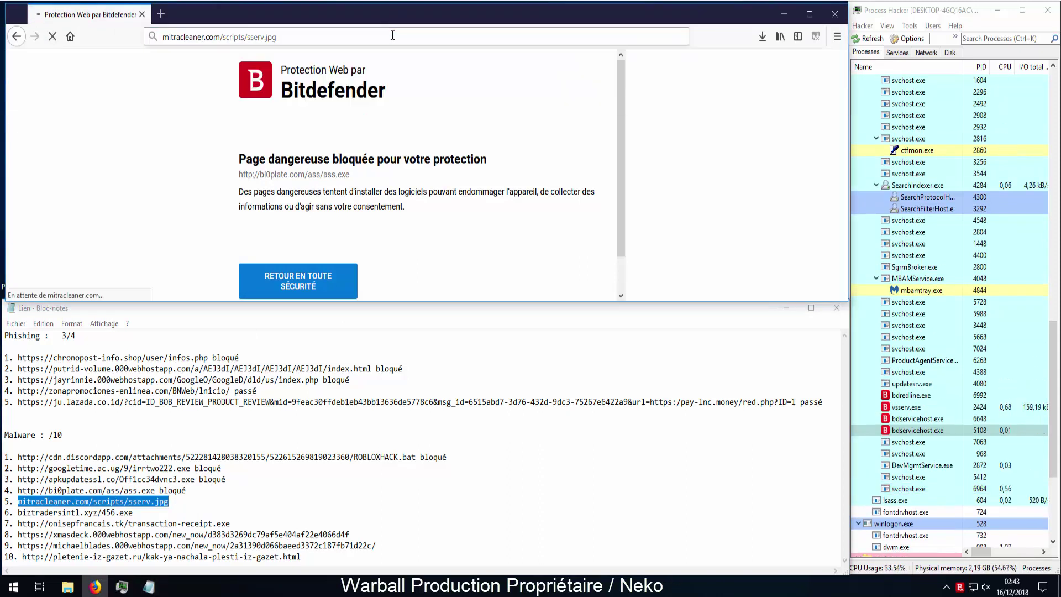
left_click_drag(129, 512, 18, 512)
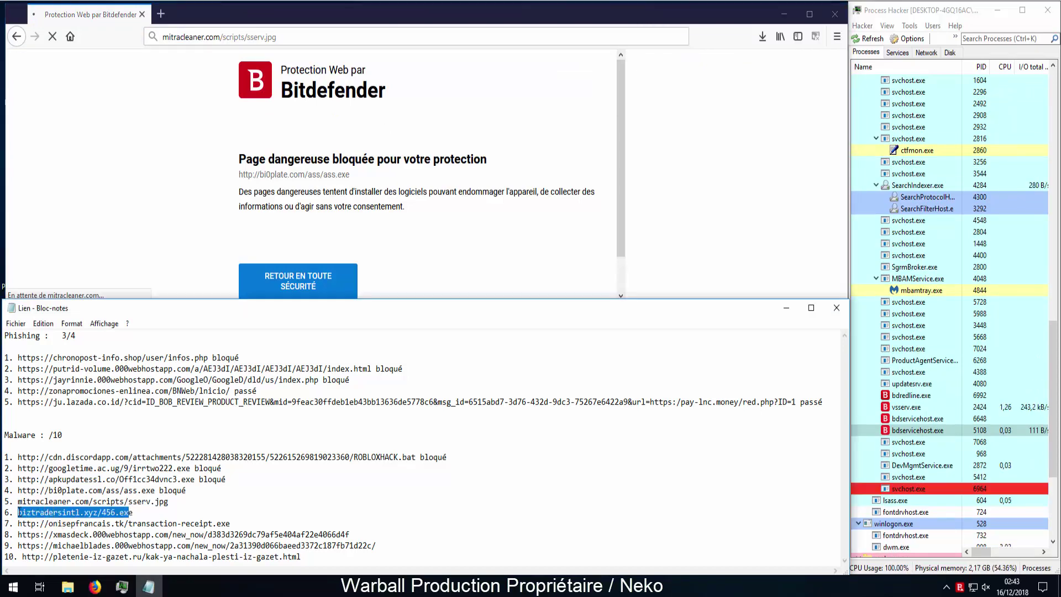
left_click(171, 501)
type("bloqué")
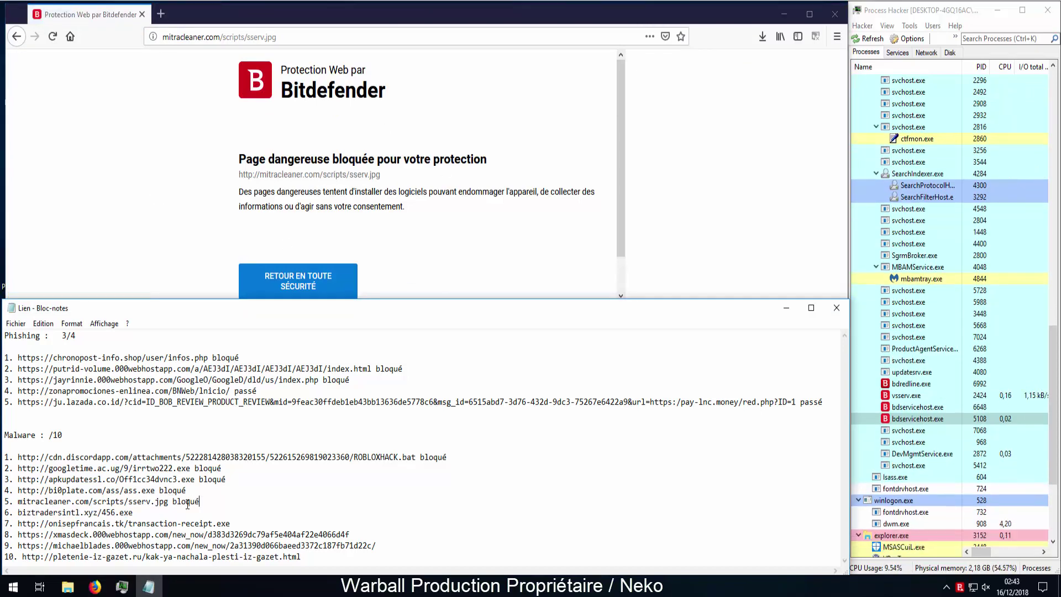
Step: Try the sixth malware URL, biztradersintl.xyz, in Firefox and mark line 6 bloqué
key("alt+Tab")
key("ctrl+l")
key("ctrl+v")
key("Return")
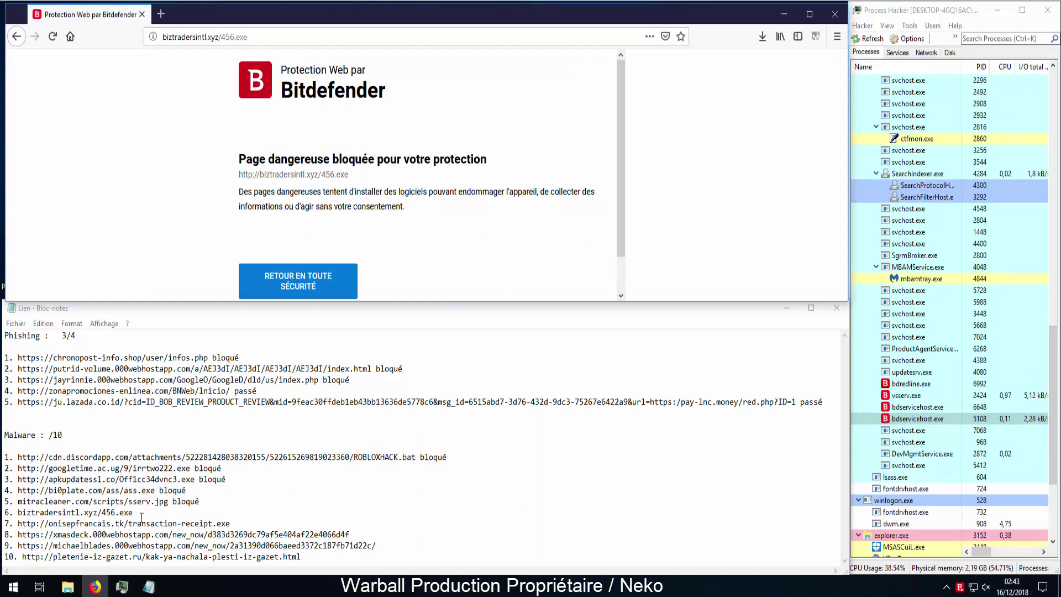
left_click(142, 515)
type("bloqué")
Step: Try the seventh malware URL, onisepfrancais.tk, in Firefox and mark line 7 bloqué
left_click_drag(231, 523, 19, 523)
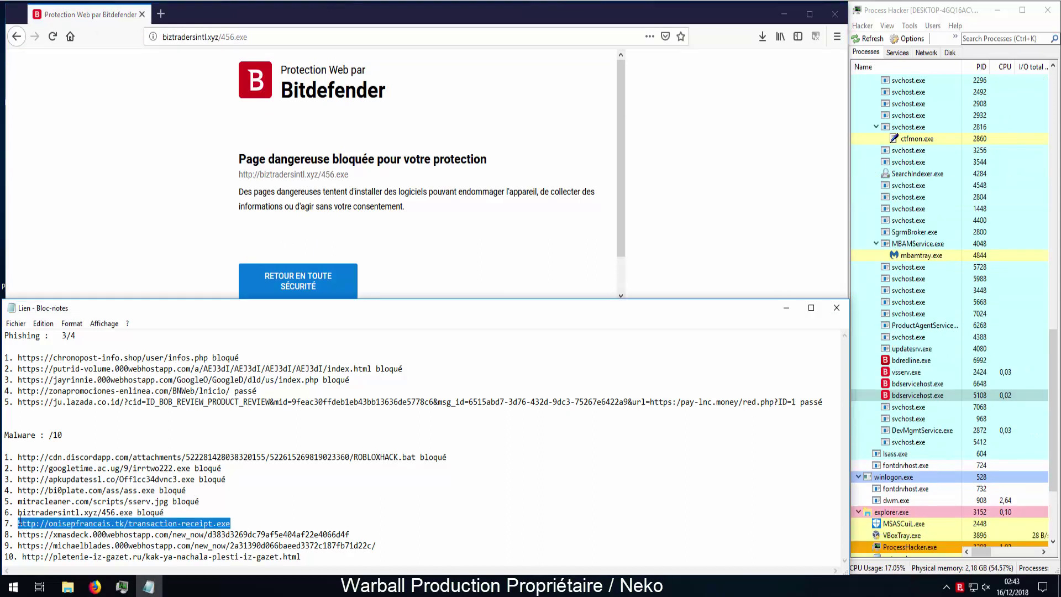
key("ctrl+c")
key("alt+Tab")
key("ctrl+l")
key("ctrl+v")
key("Return")
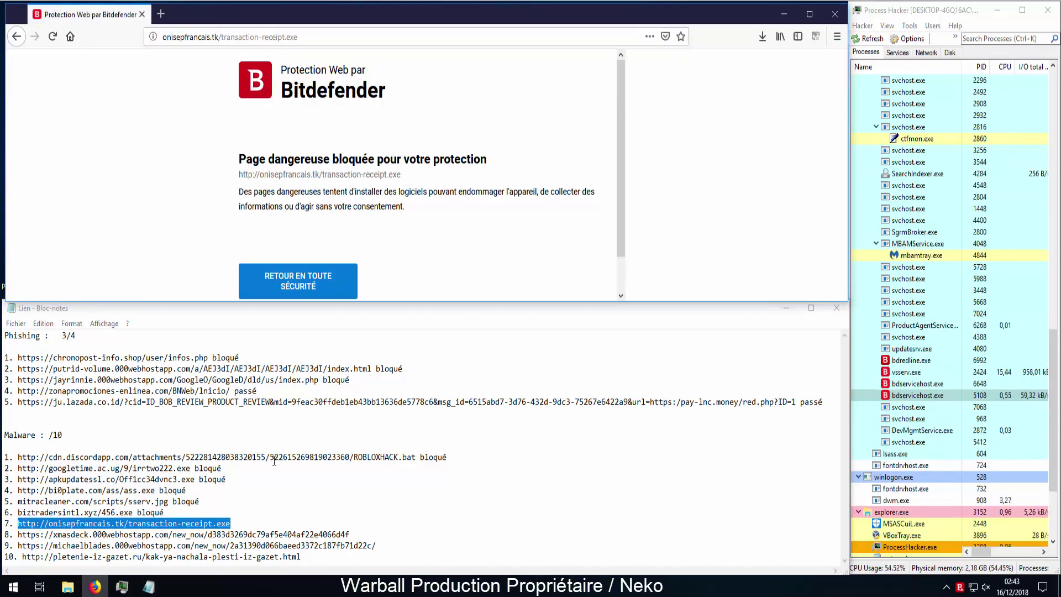
left_click(232, 523)
type("bloqué")
Step: Try the eighth malware URL, xmasdeck, in Firefox and mark line 8 bloqué
left_click_drag(349, 535, 26, 536)
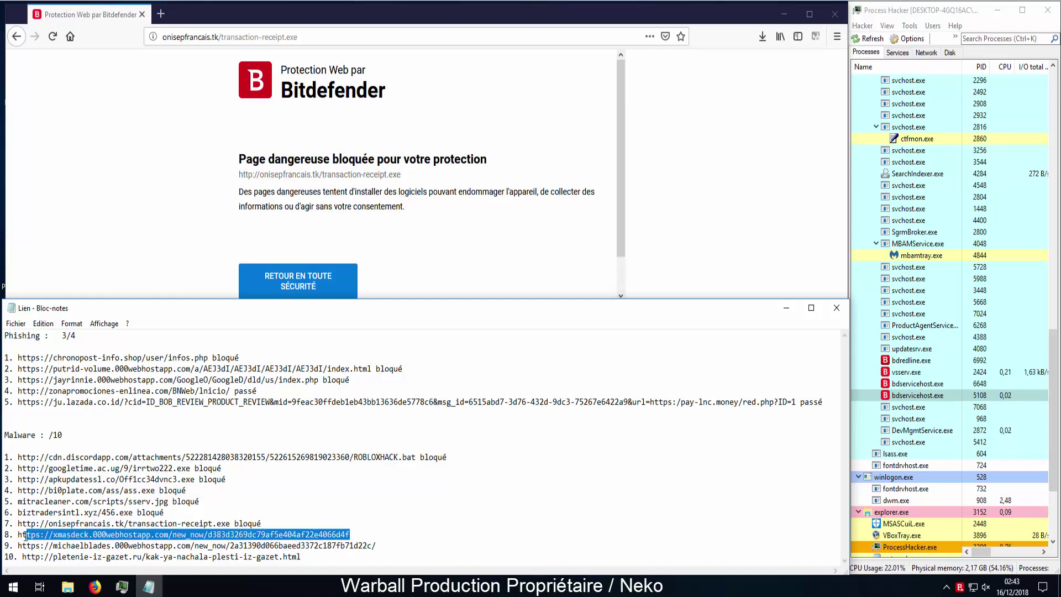
key("ctrl+c")
key("alt+Tab")
key("ctrl+l")
key("ctrl+v")
key("Return")
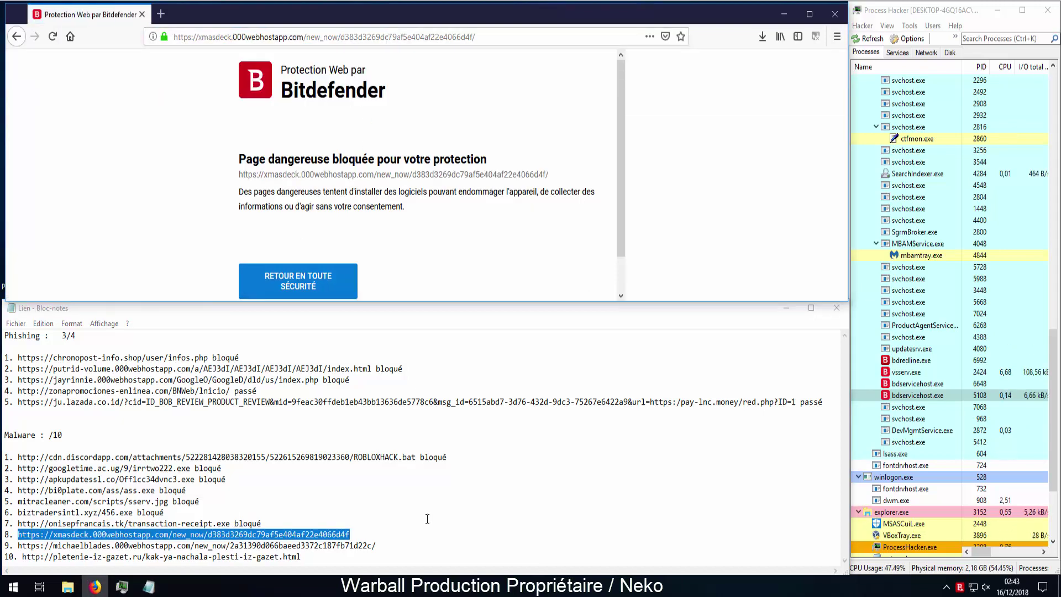
left_click(352, 531)
type("bloqué")
Step: Try the ninth malware URL, michaelblades, in Firefox and mark line 9 bloqué
left_click_drag(377, 545, 18, 544)
key("ctrl+c")
key("alt+Tab")
key("ctrl+l")
key("ctrl+v")
key("Return")
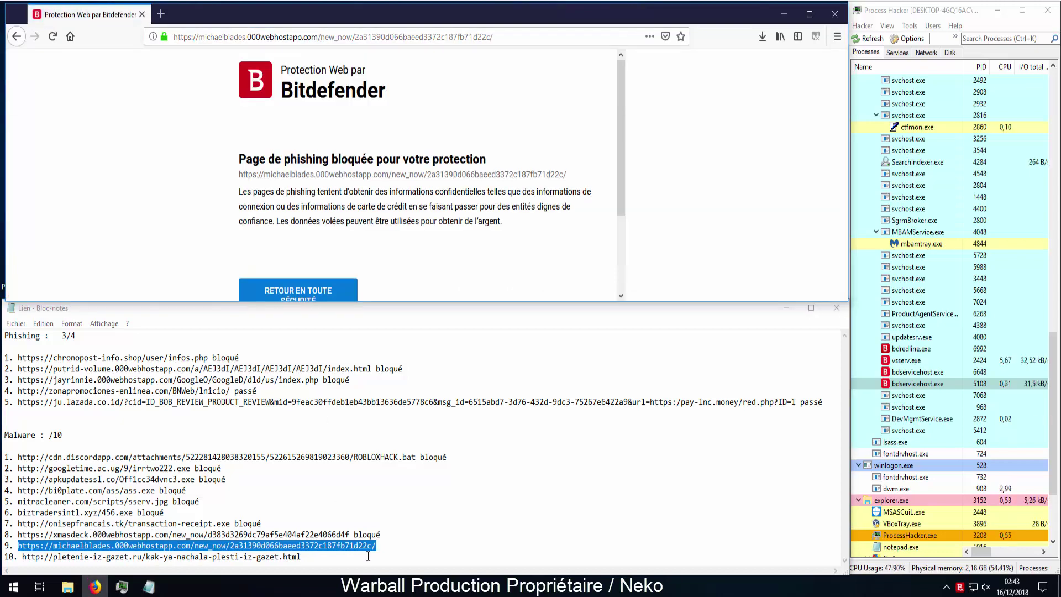
left_click(389, 543)
type("bloqué")
Step: Try the tenth malware URL, pletenie-iz-gazet.ru, in Firefox and mark line 10 bloqué
left_click_drag(303, 556, 22, 556)
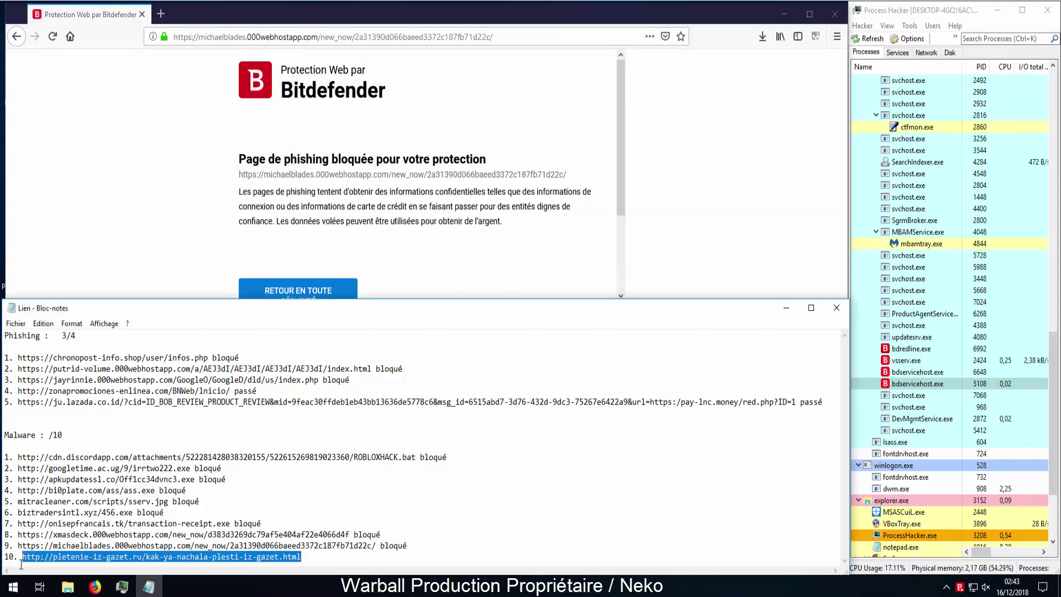
key("ctrl+c")
key("alt+Tab")
key("ctrl+l")
key("ctrl+v")
key("Return")
key("alt+Tab")
left_click(307, 557)
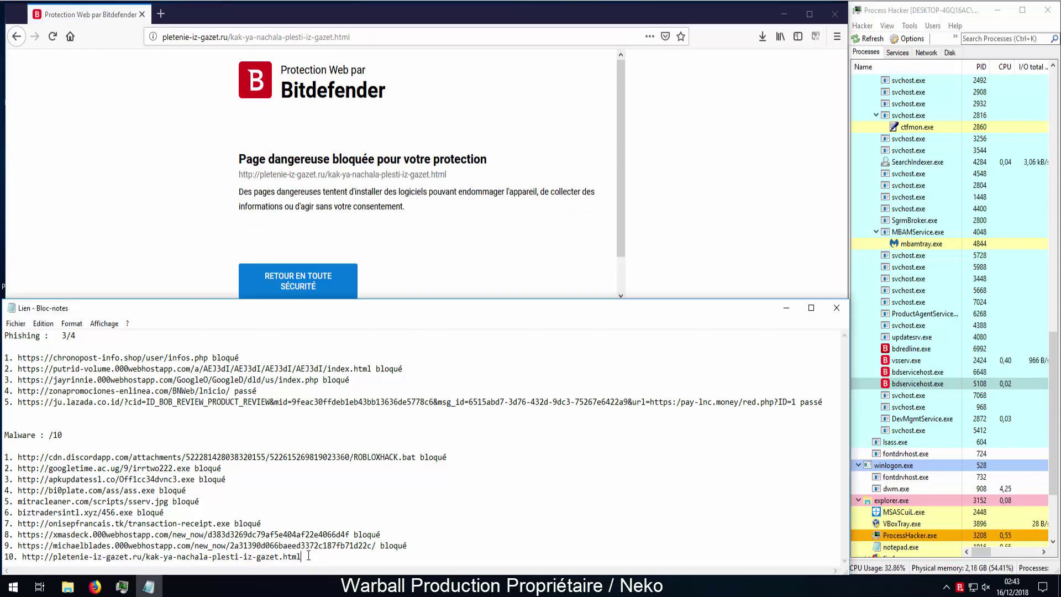
type("bloqué")
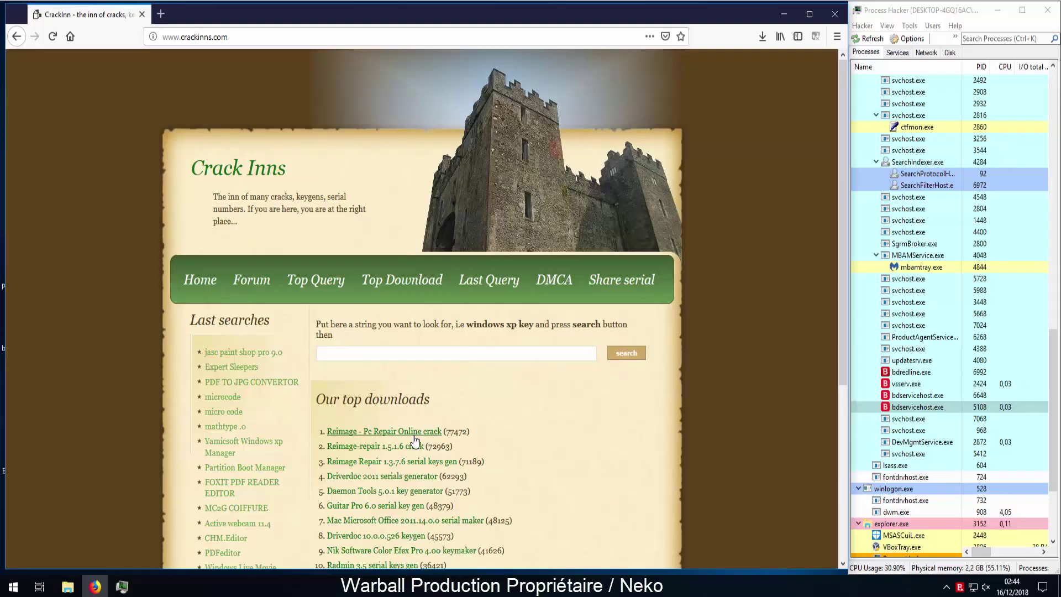
Step: Download the Reimage Pc Repair keygen zip and launch the keygen from it
left_click(415, 439)
left_click(261, 422)
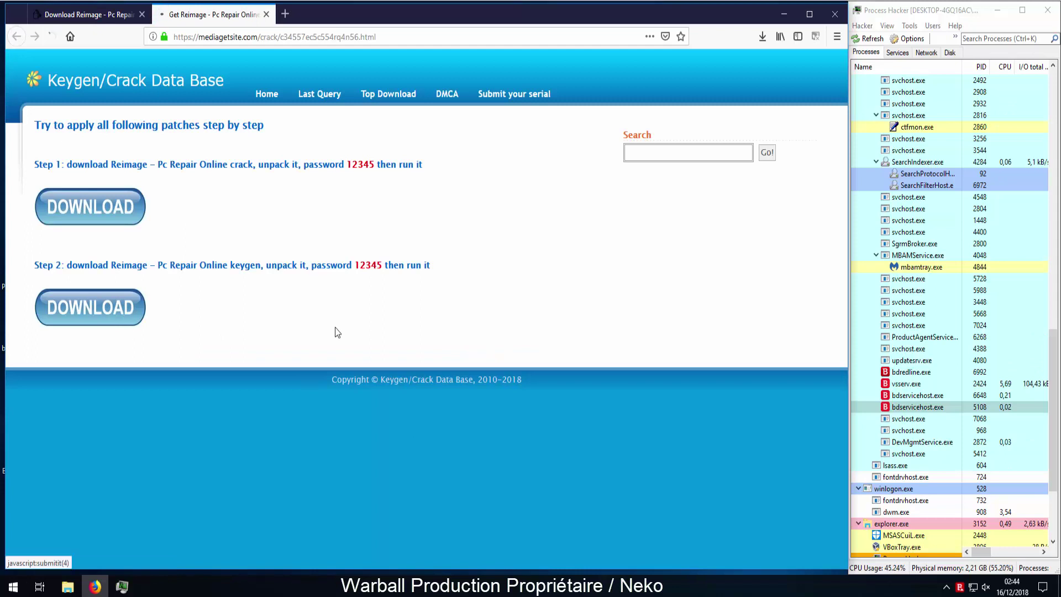
left_click(335, 328)
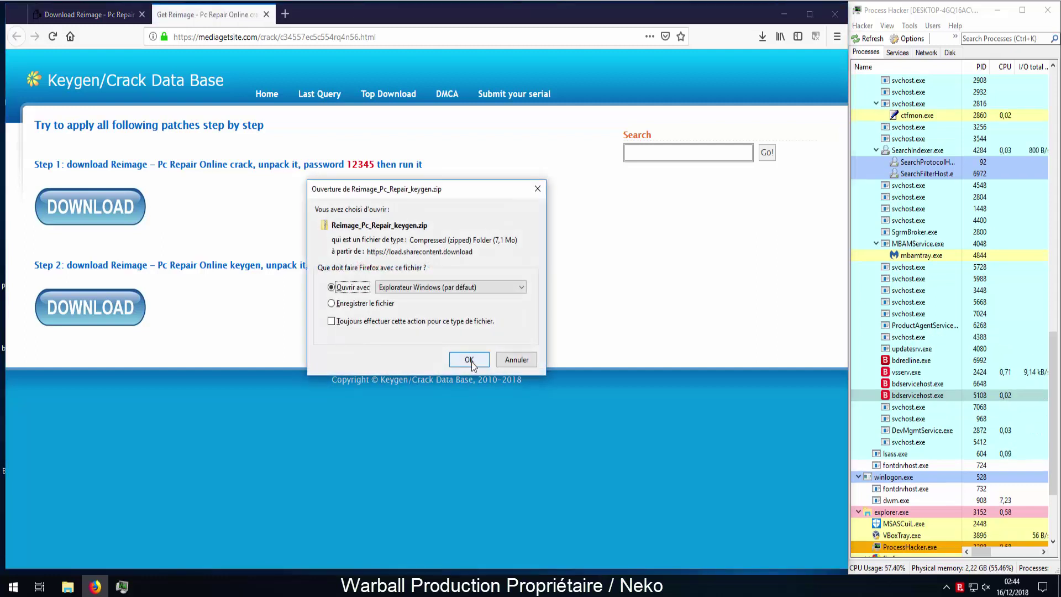
left_click(468, 359)
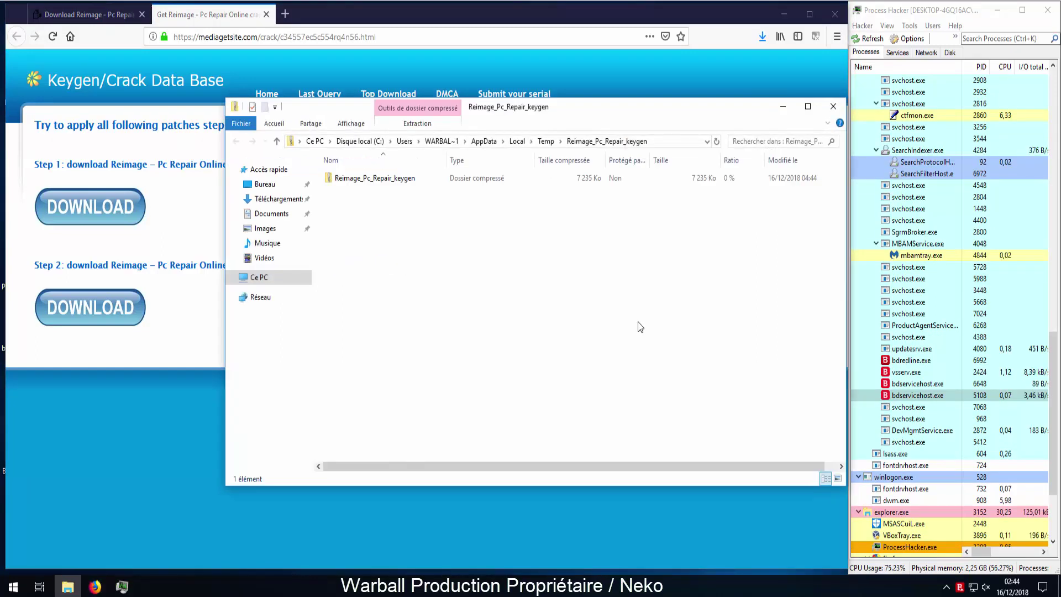
left_click(376, 180)
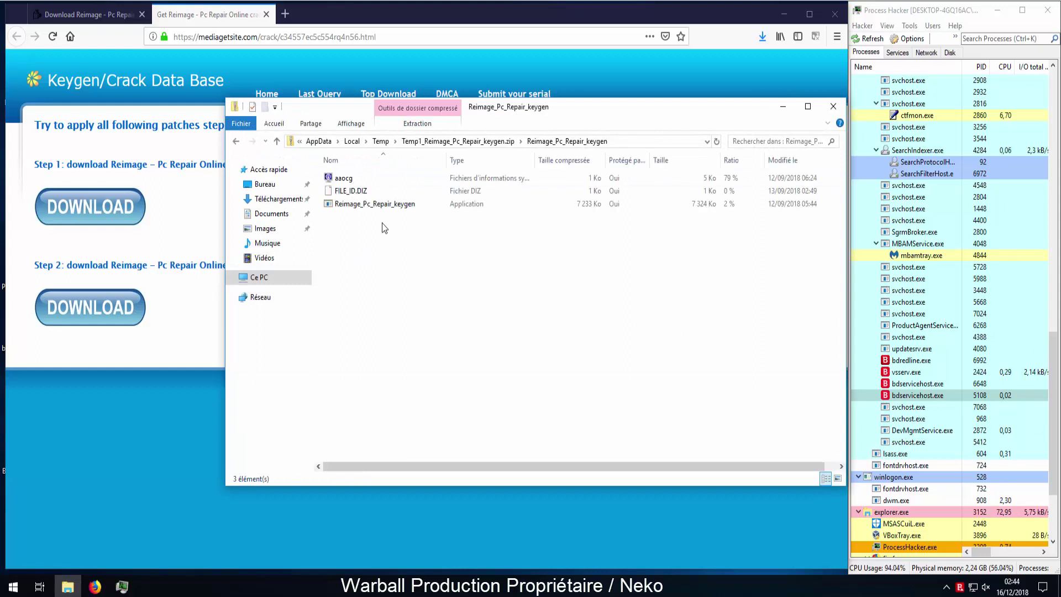
double_click(376, 203)
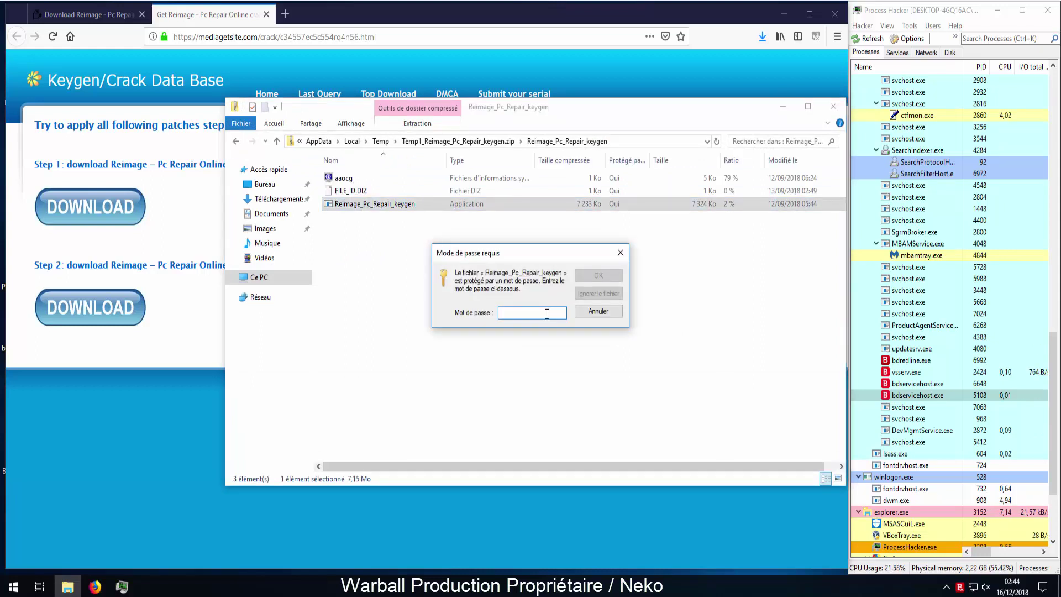
key("Return")
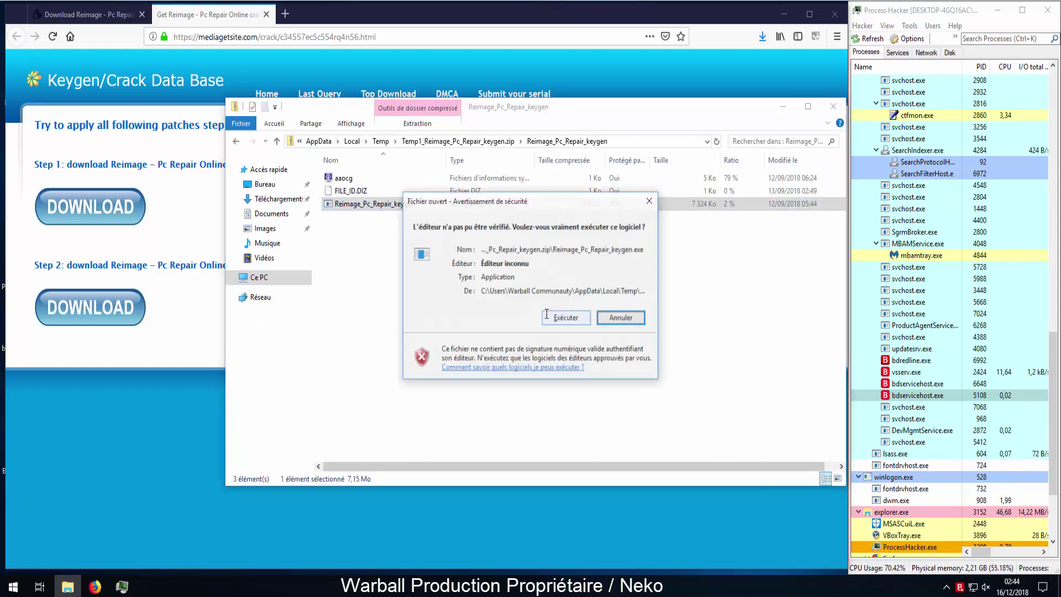
left_click(570, 316)
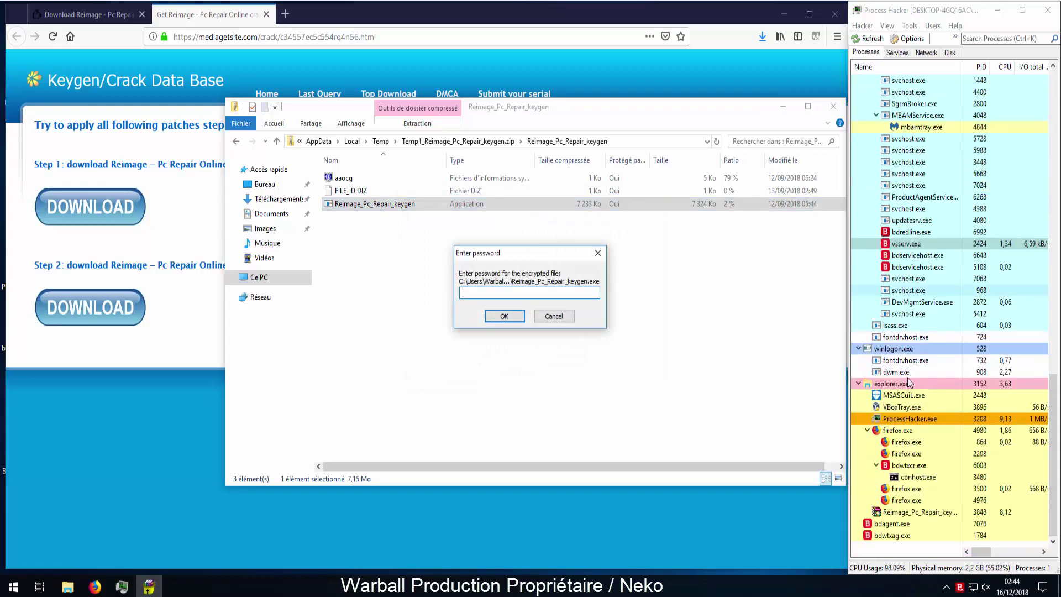
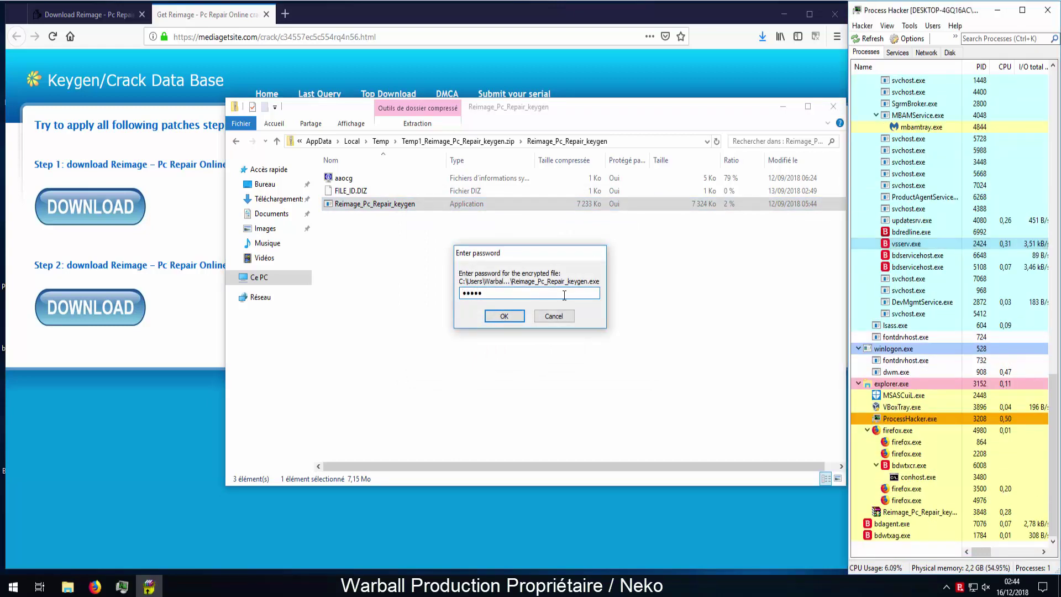
key("Return")
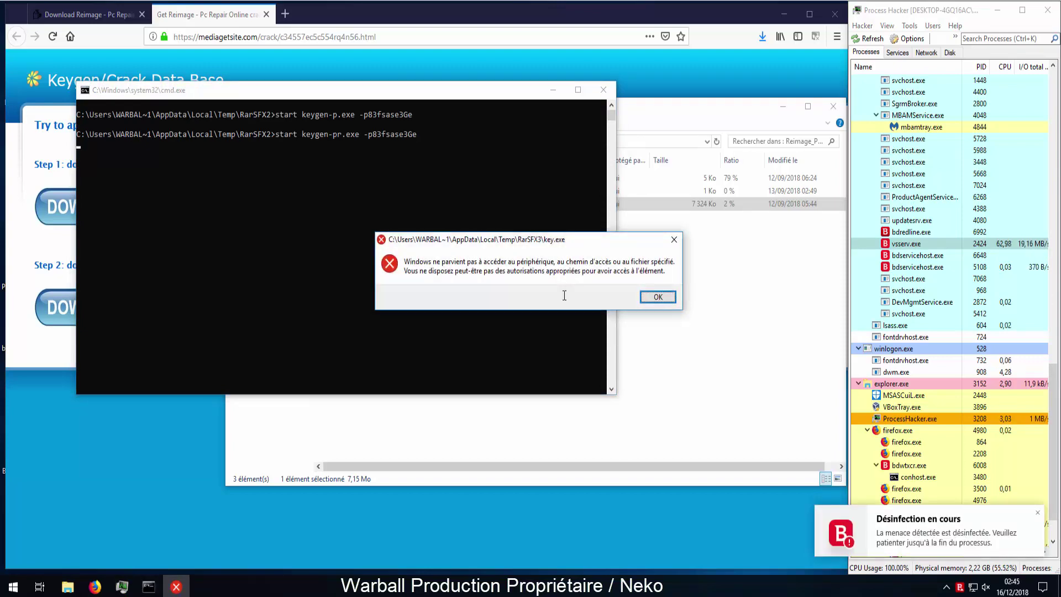
left_click(657, 300)
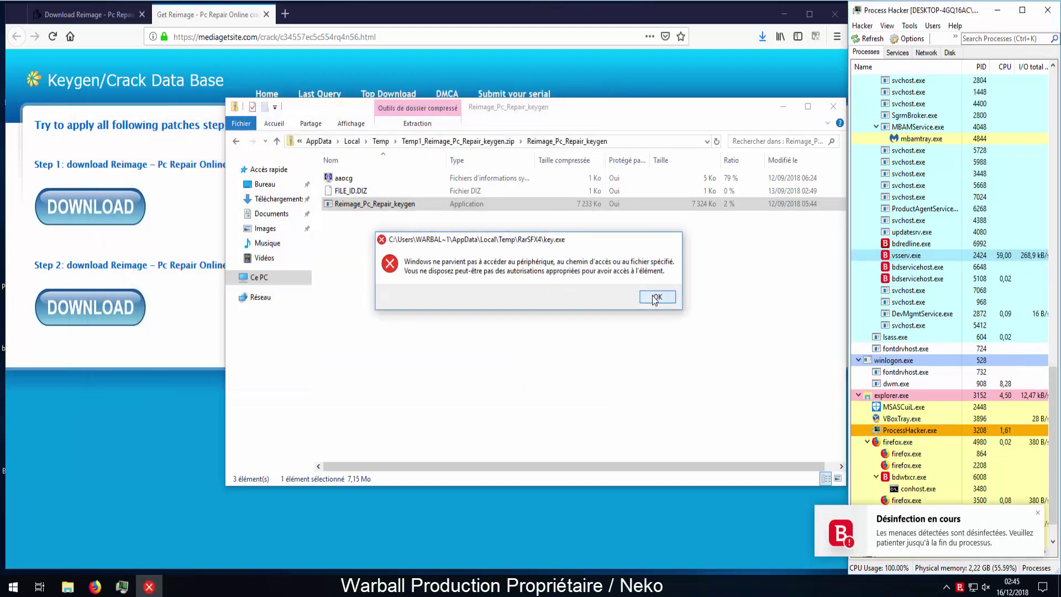
left_click(657, 299)
left_click(834, 107)
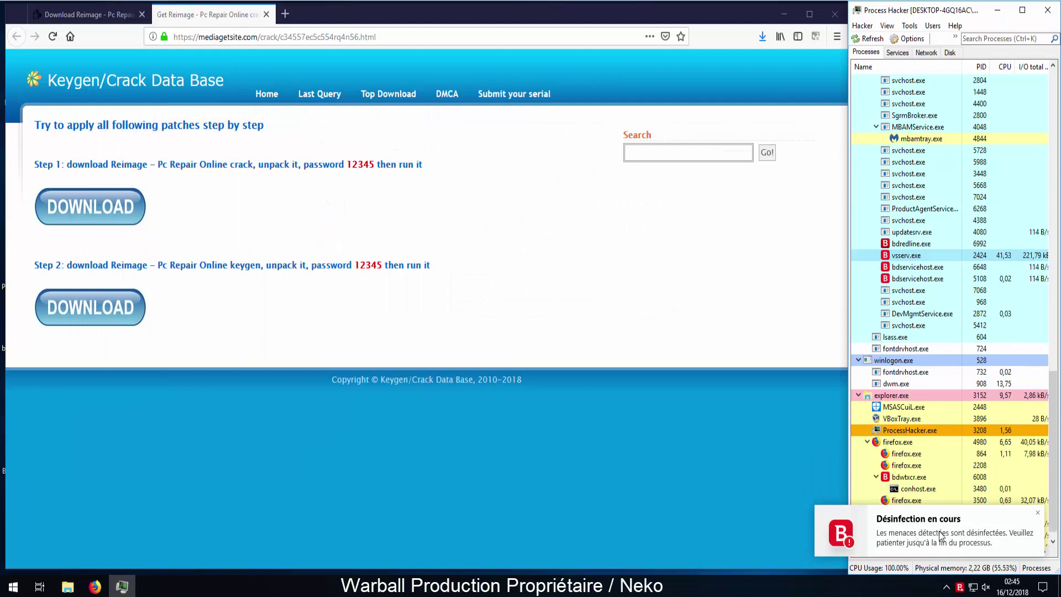
left_click(671, 500)
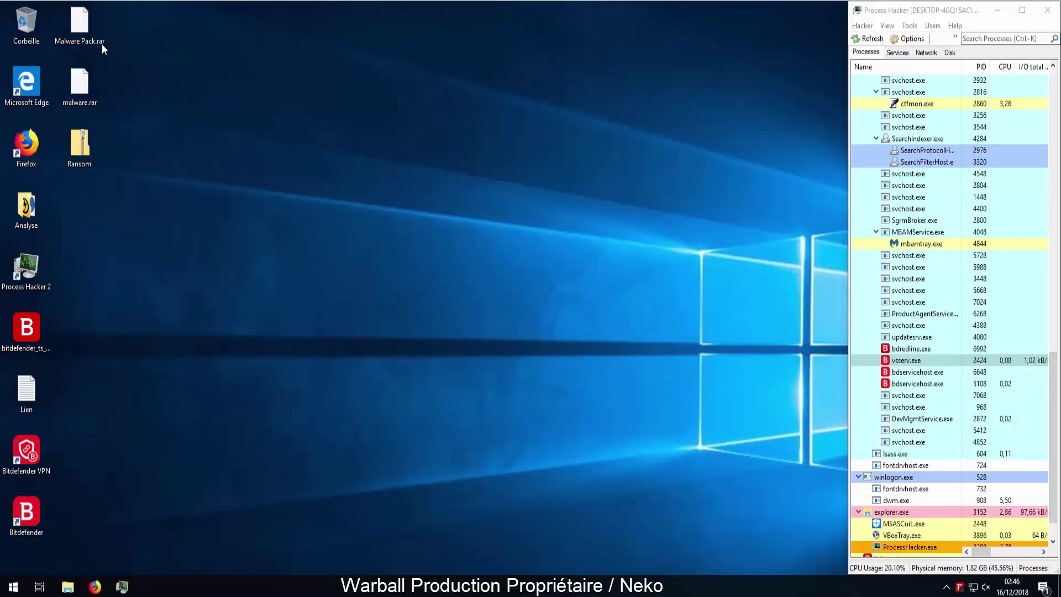
right_click(83, 25)
Step: Extract Malware Pack.rar with 7-Zip using its password and check the 328-file folder's properties
mouse_move(188, 48)
left_click(299, 84)
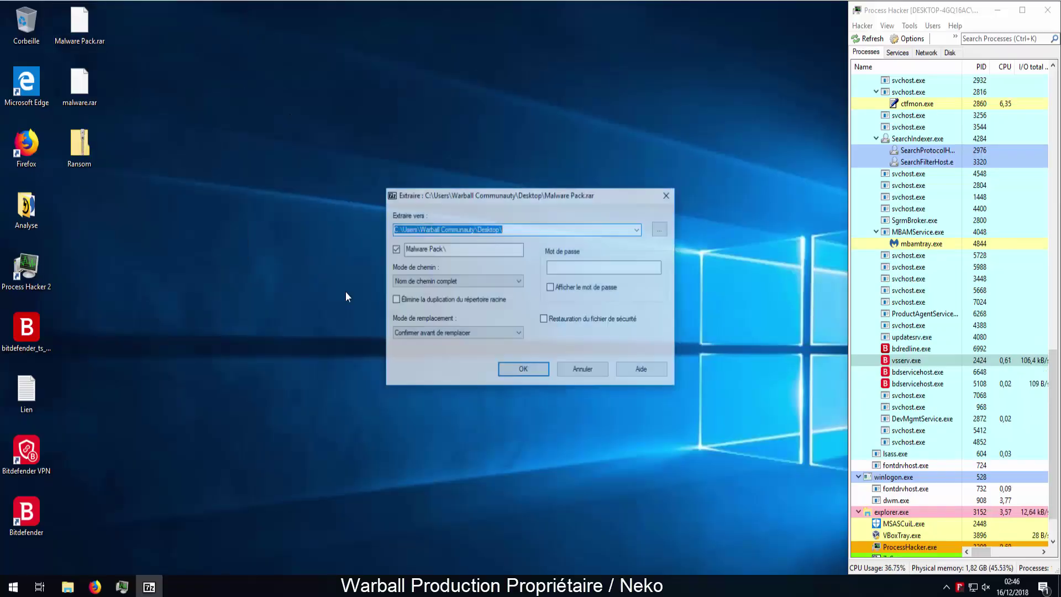
left_click(580, 266)
key("Return")
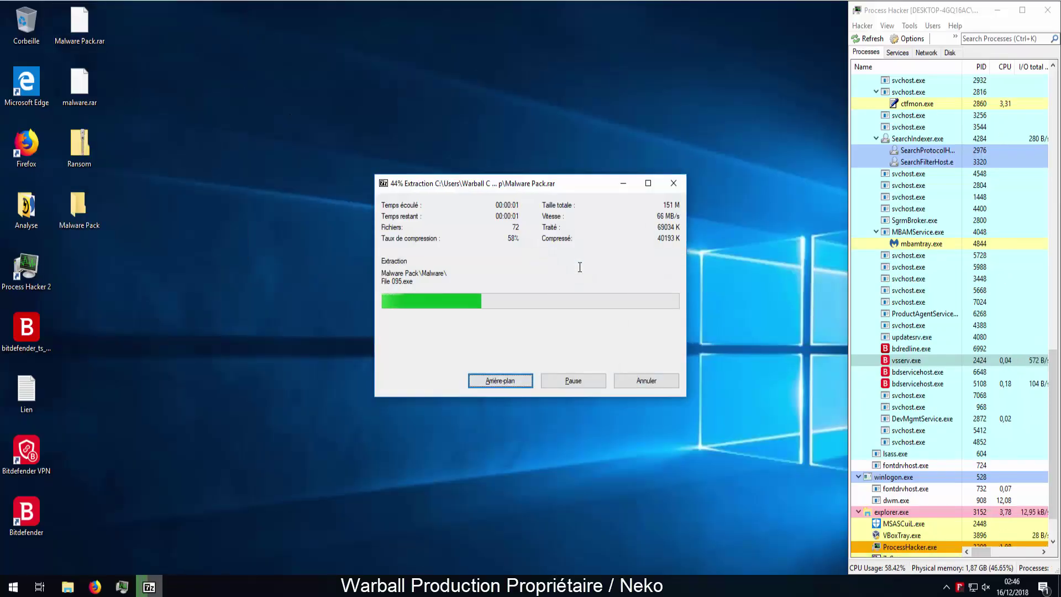
right_click(88, 204)
left_click(194, 451)
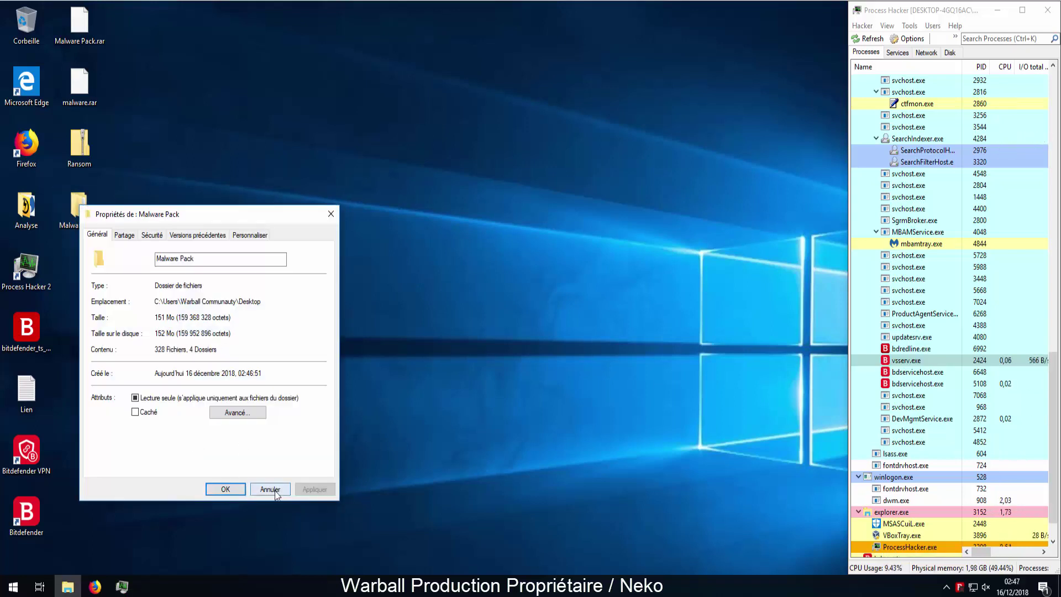
left_click(270, 490)
Step: Scan the Malware Pack folder with Bitdefender using Action automatique, resolving 304 threats
right_click(89, 220)
mouse_move(236, 313)
left_click(287, 315)
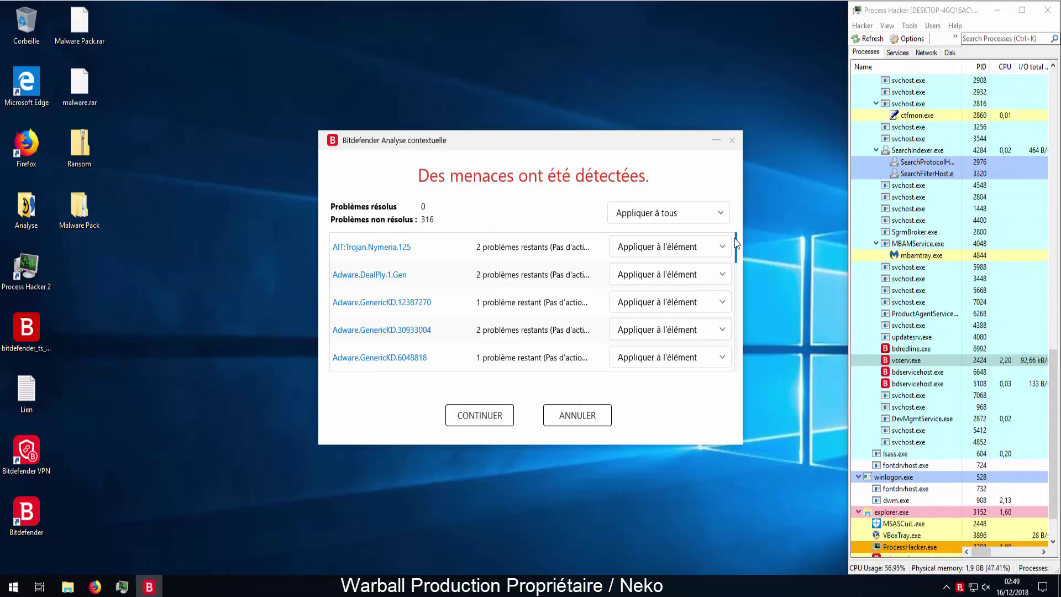
left_click(670, 215)
left_click(671, 256)
left_click(480, 415)
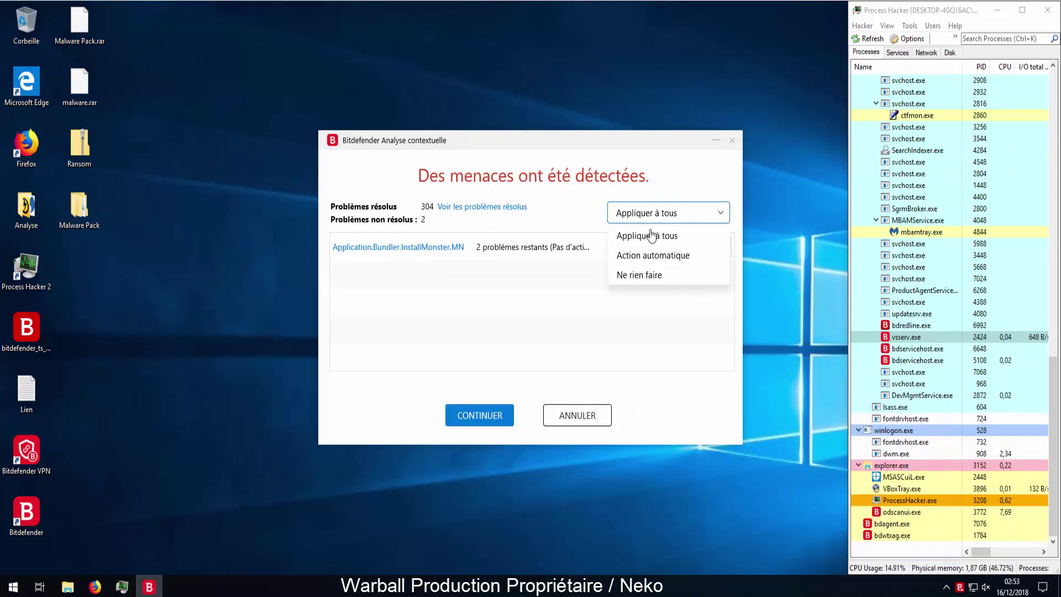
left_click(653, 256)
left_click(480, 415)
left_click(489, 415)
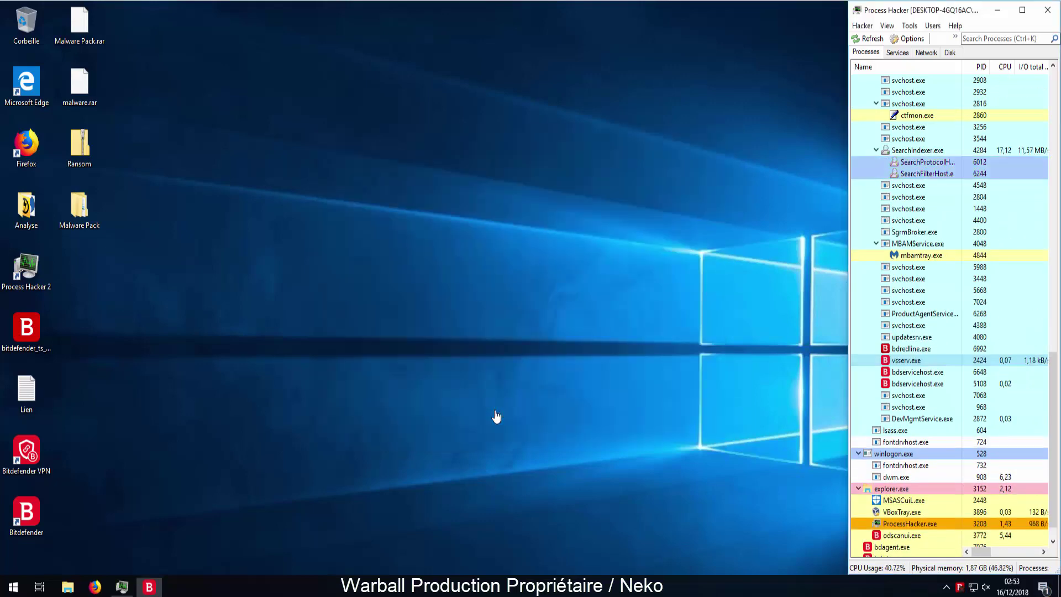
Step: Extract malware.rar with 7-Zip using its password and check the 29-file folder's properties
right_click(79, 89)
mouse_move(221, 115)
left_click(287, 143)
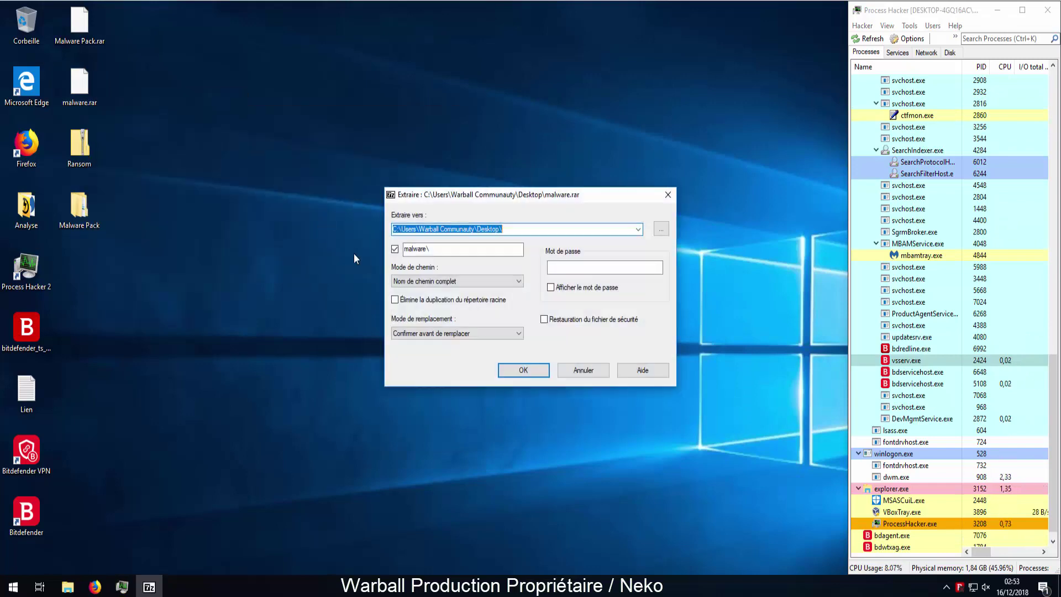
left_click(569, 268)
key("Return")
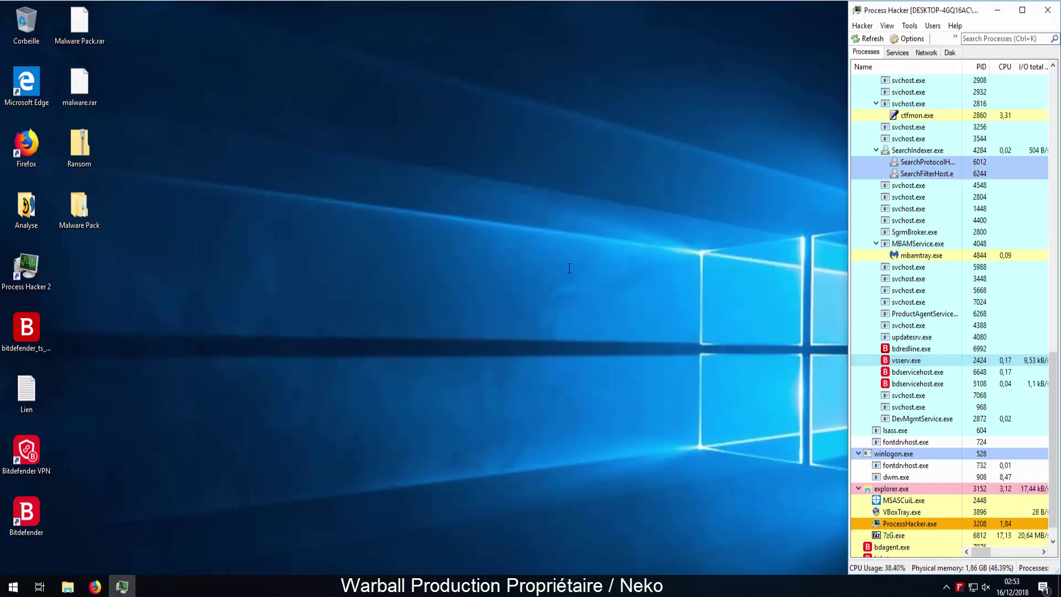
right_click(82, 265)
left_click(110, 509)
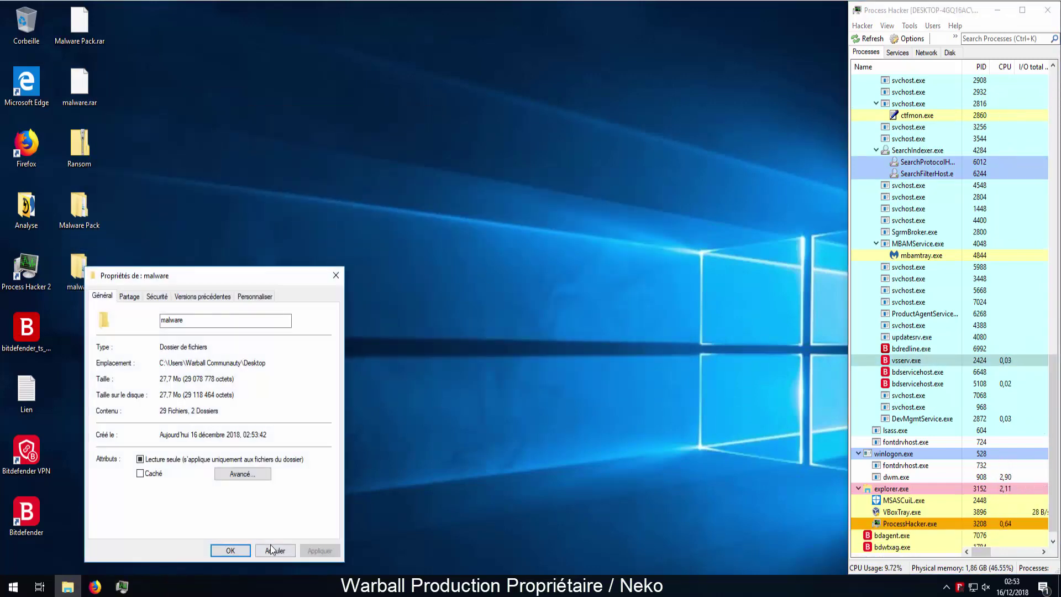
left_click(275, 551)
Step: Scan the malware folder with Bitdefender and delete all 19 detected threats
right_click(80, 273)
mouse_move(110, 372)
left_click(249, 377)
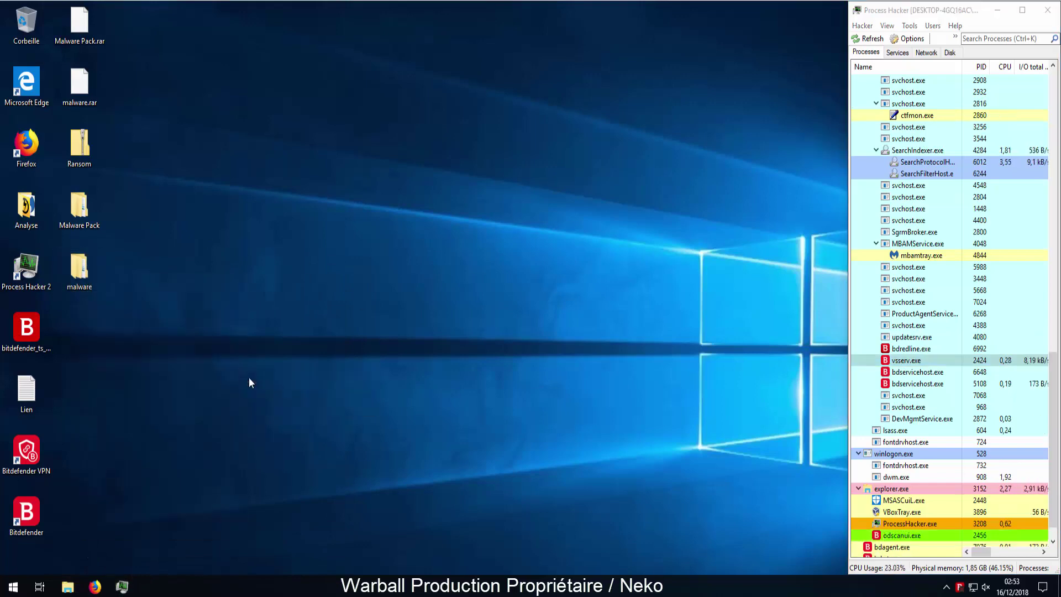
left_click(668, 213)
left_click(665, 274)
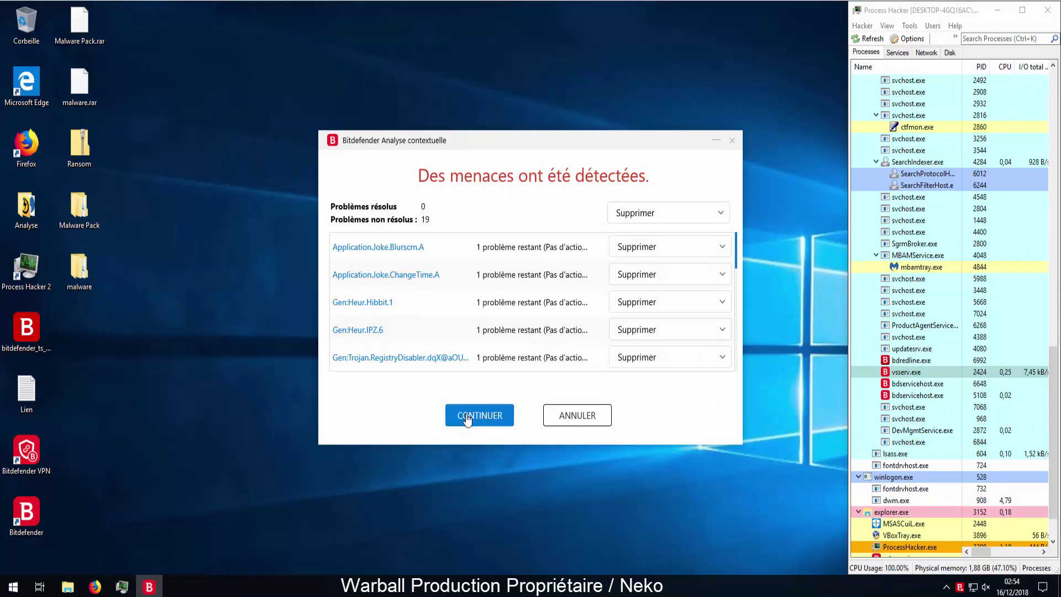
left_click(468, 420)
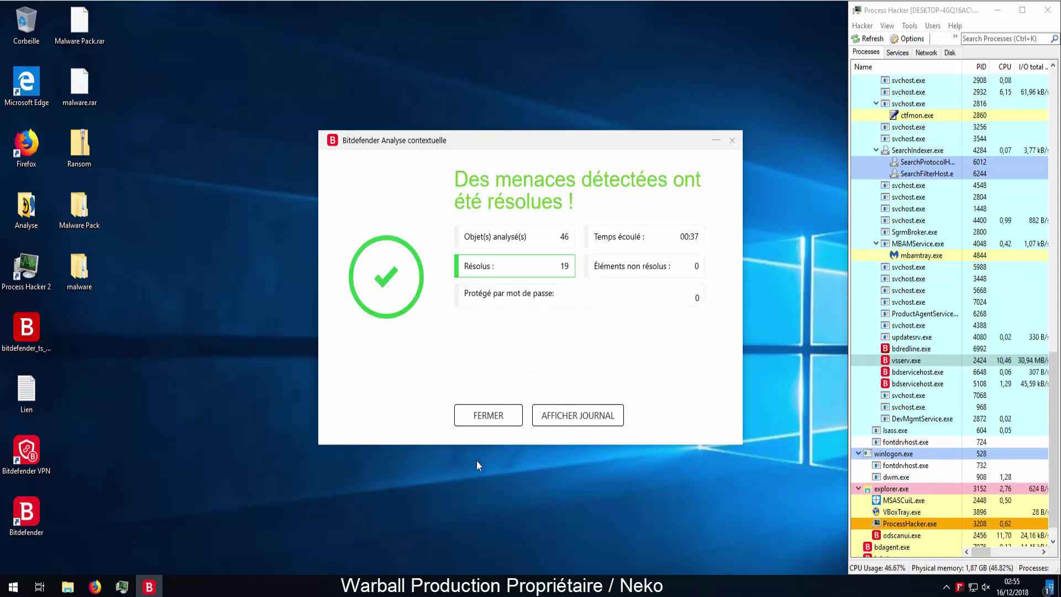
left_click(486, 415)
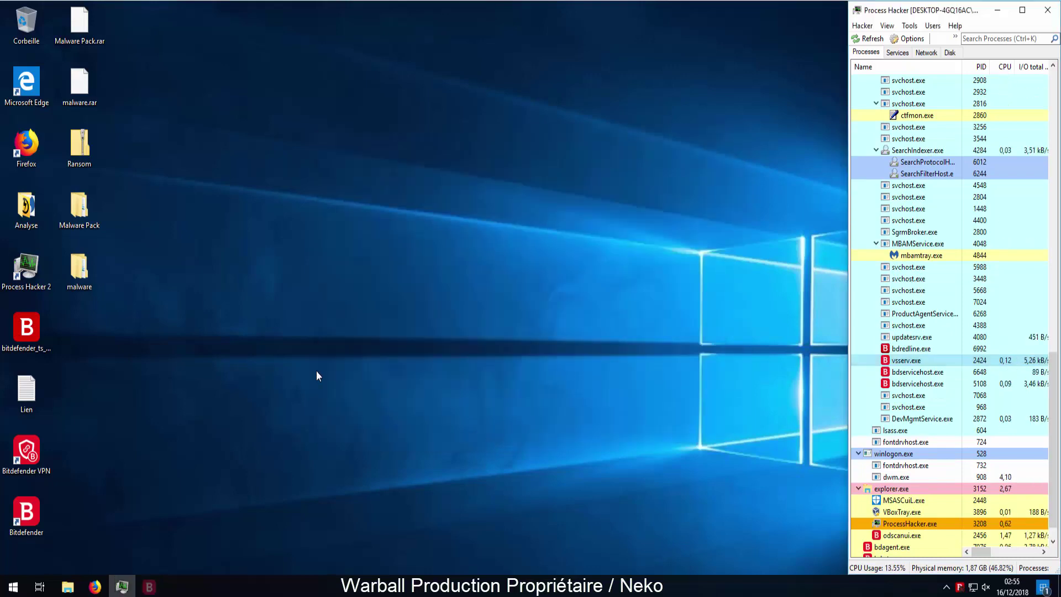
Step: Extract Ransom.zip with 7-Zip and open the new Ransom folder
right_click(56, 138)
mouse_move(232, 178)
left_click(268, 200)
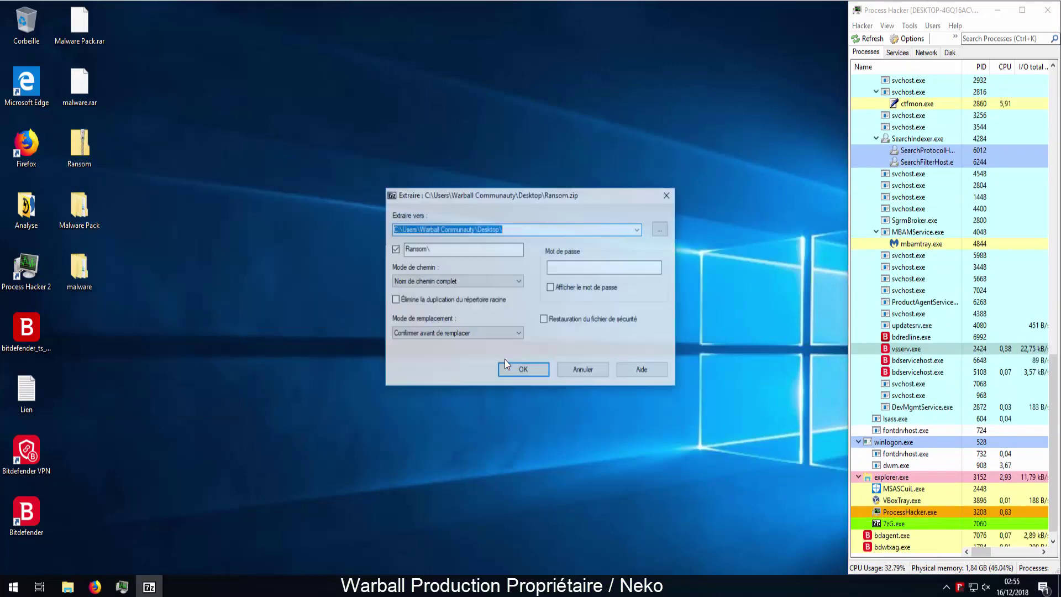
left_click(600, 268)
key("Return")
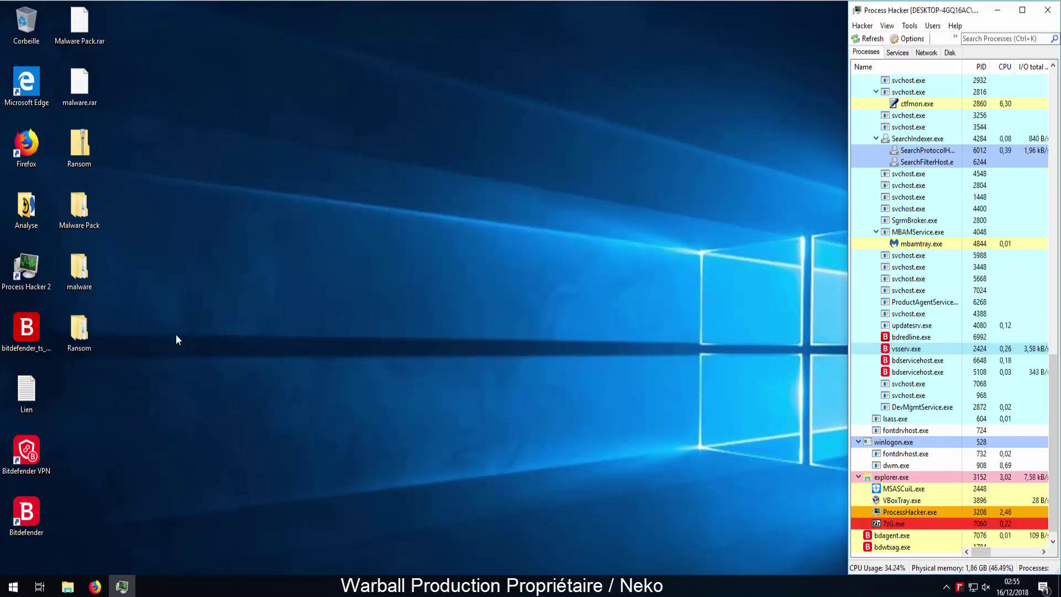
double_click(79, 332)
Step: Extract the Lykaiz 32 bits.rar and Scorpion virus 3.1 archives inside the Ransom folder
right_click(350, 183)
mouse_move(487, 202)
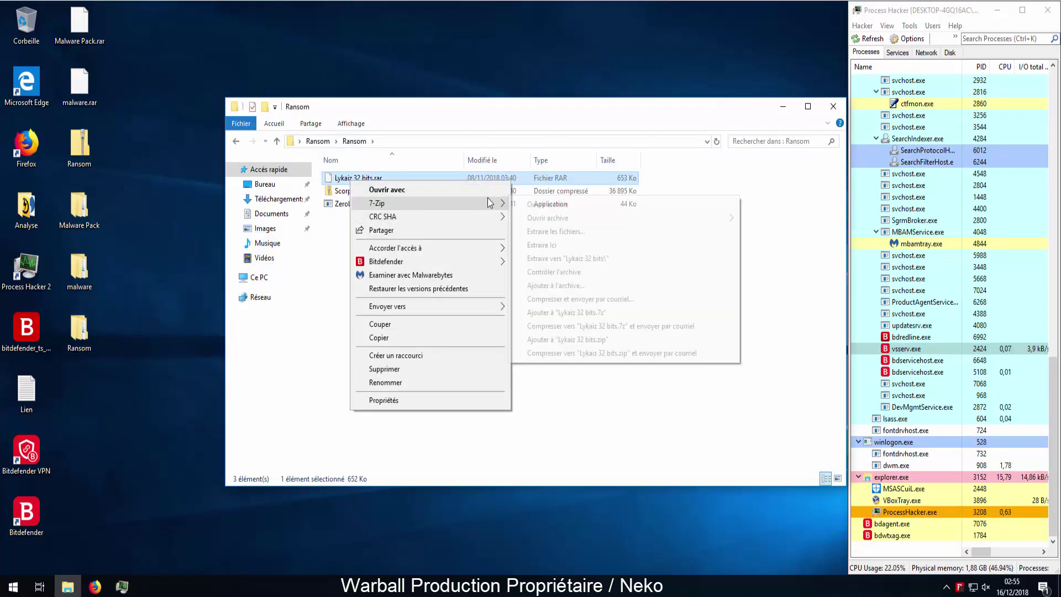
left_click(550, 230)
left_click(585, 265)
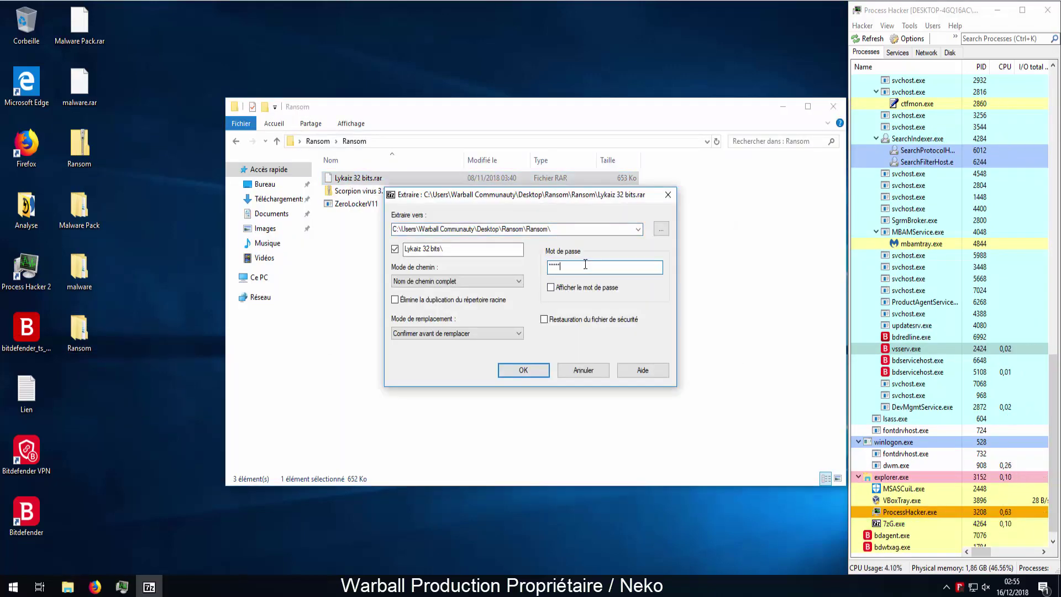
key("Return")
right_click(359, 204)
mouse_move(507, 268)
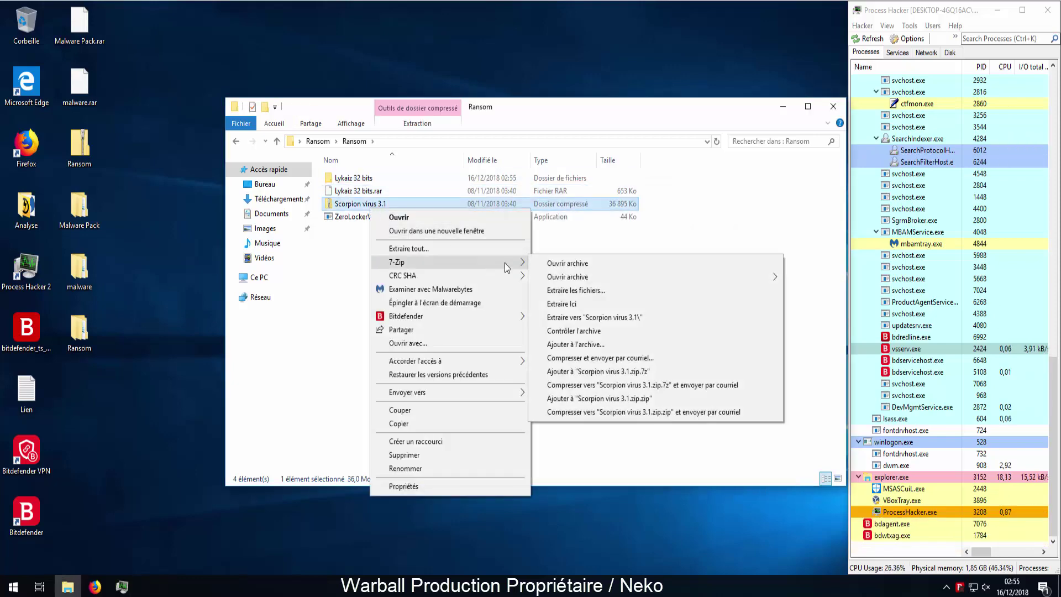
left_click(576, 290)
left_click(598, 266)
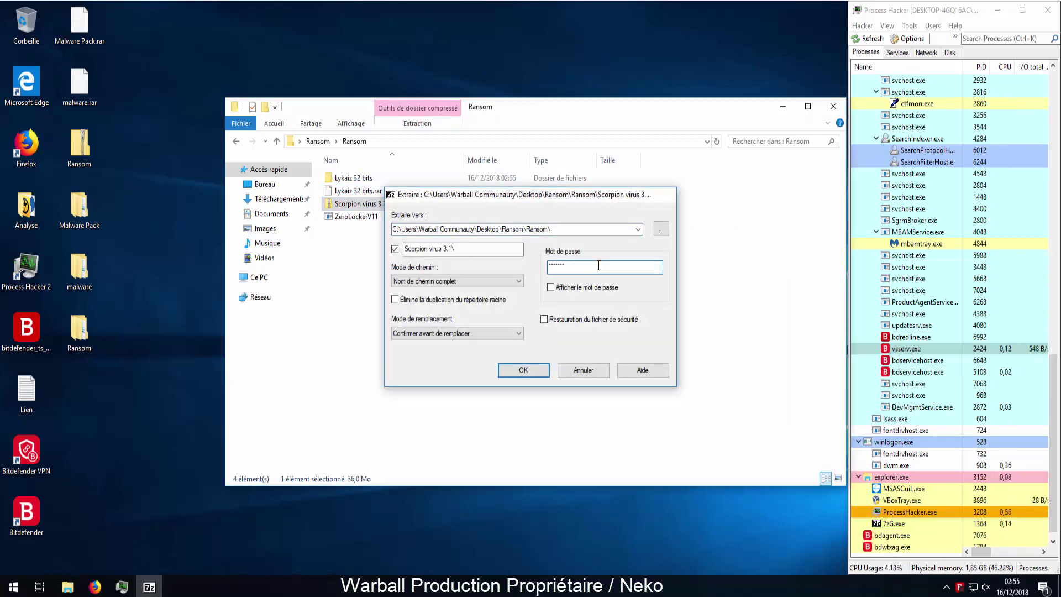
key("Return")
key("alt+F4")
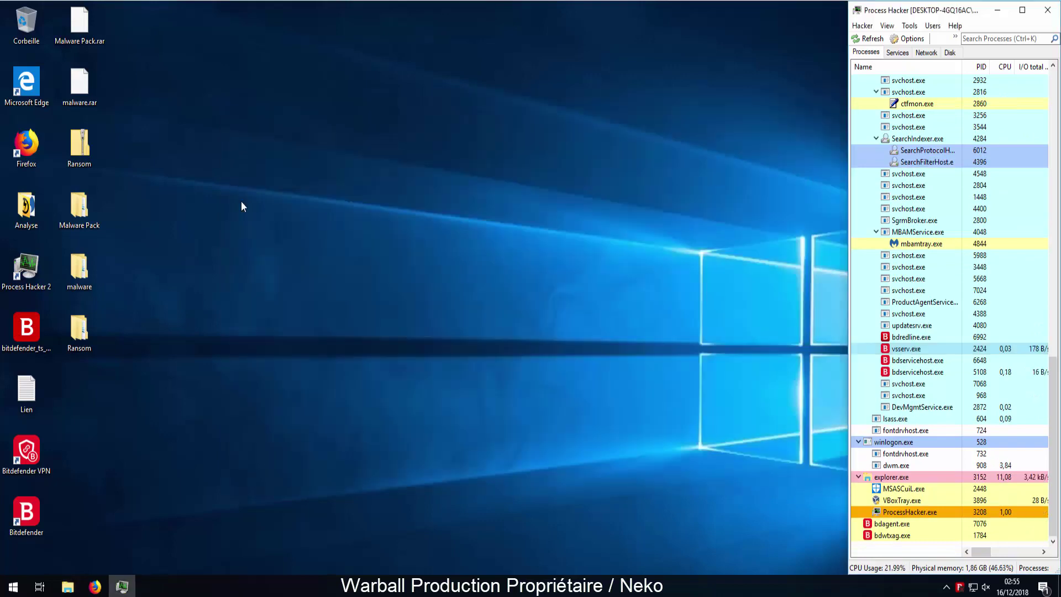
Step: Scan the Ransom desktop folder with Bitdefender, applying automatic action to all threats
right_click(55, 349)
mouse_move(110, 166)
left_click(287, 166)
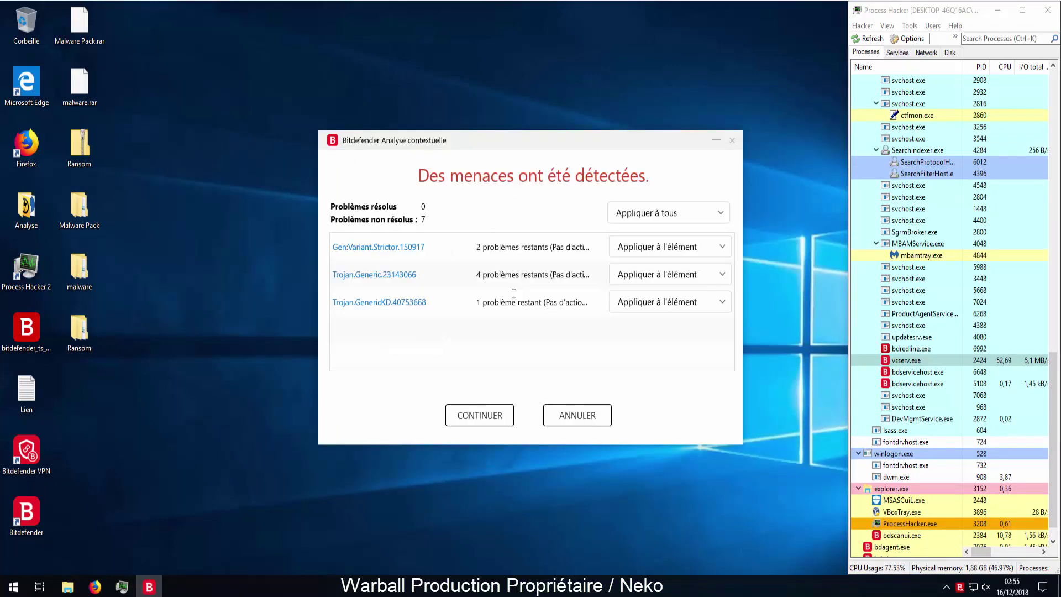
left_click(669, 212)
left_click(641, 275)
left_click(480, 415)
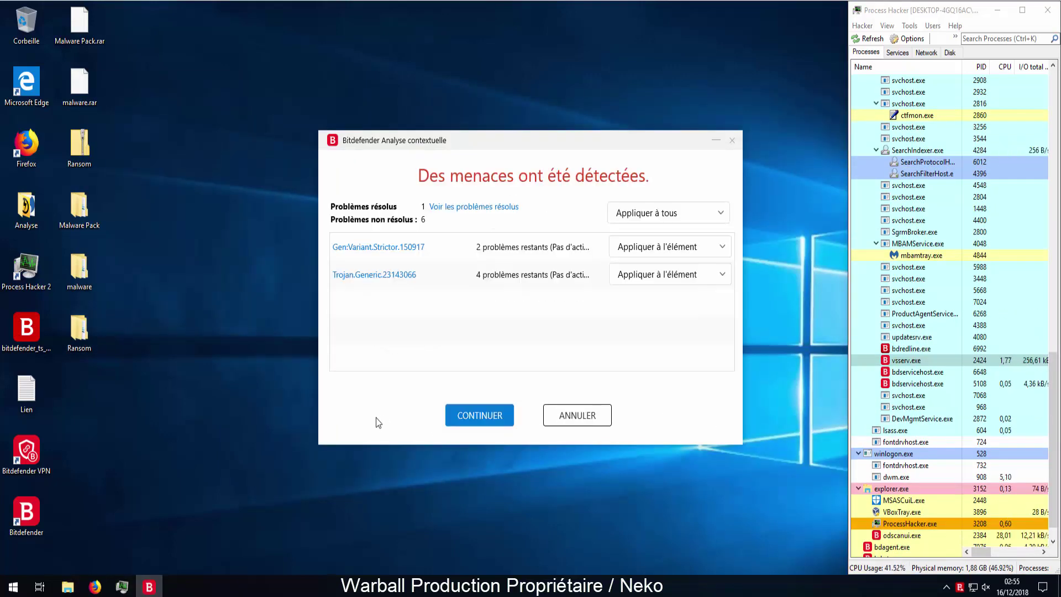
left_click(668, 213)
left_click(675, 255)
left_click(451, 417)
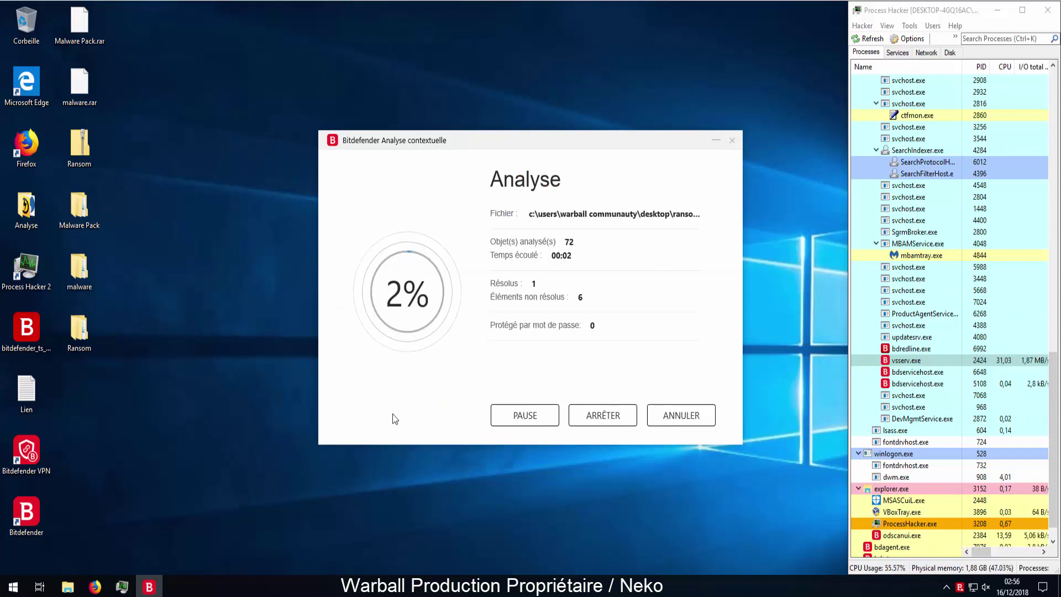
left_click(489, 416)
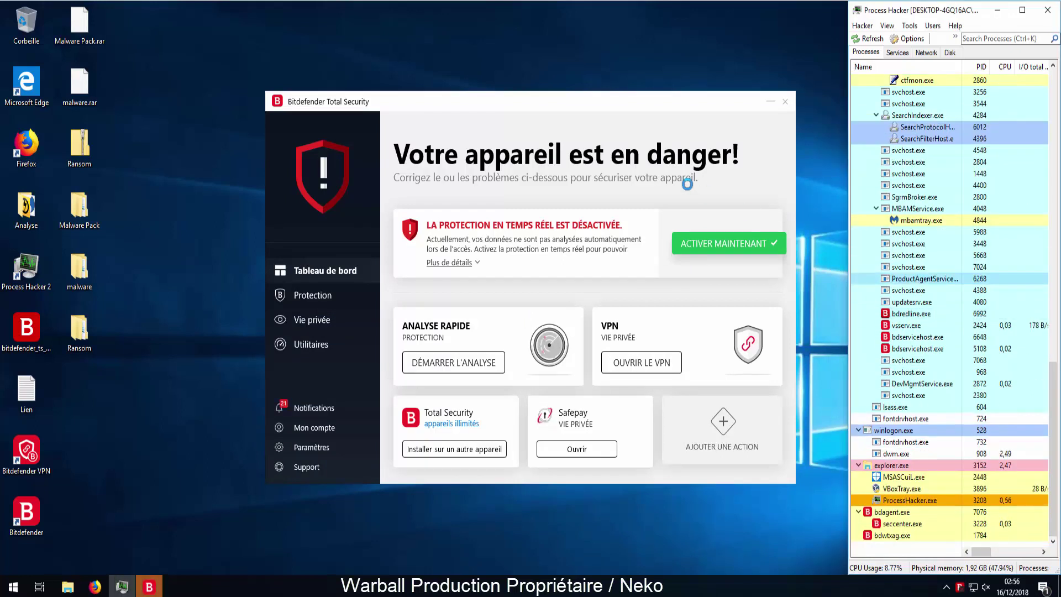
Step: Check Bitdefender's Antivirus settings under Protection, then close Bitdefender
left_click(314, 296)
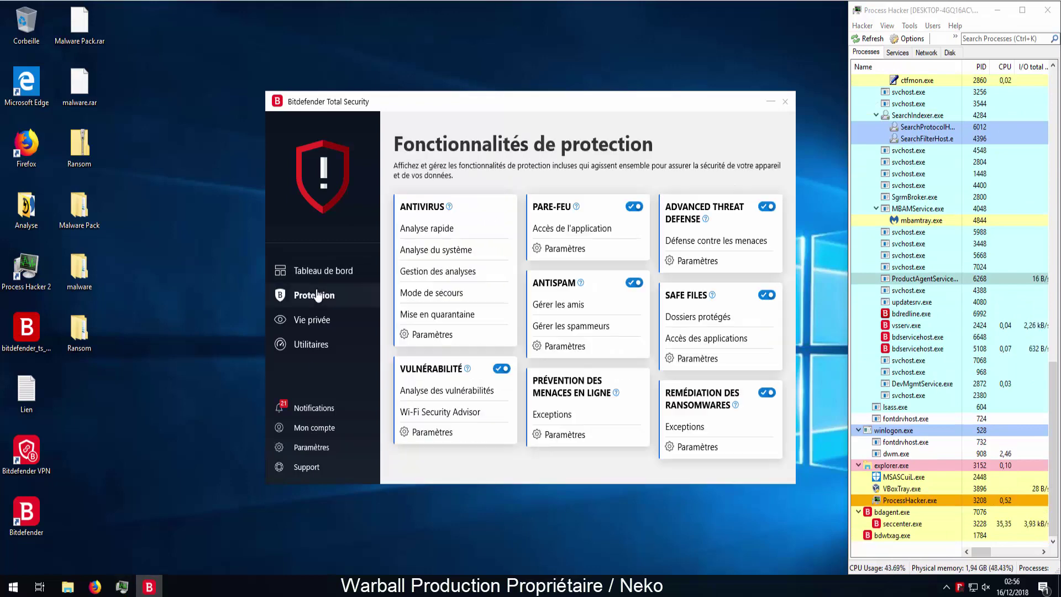
left_click(442, 336)
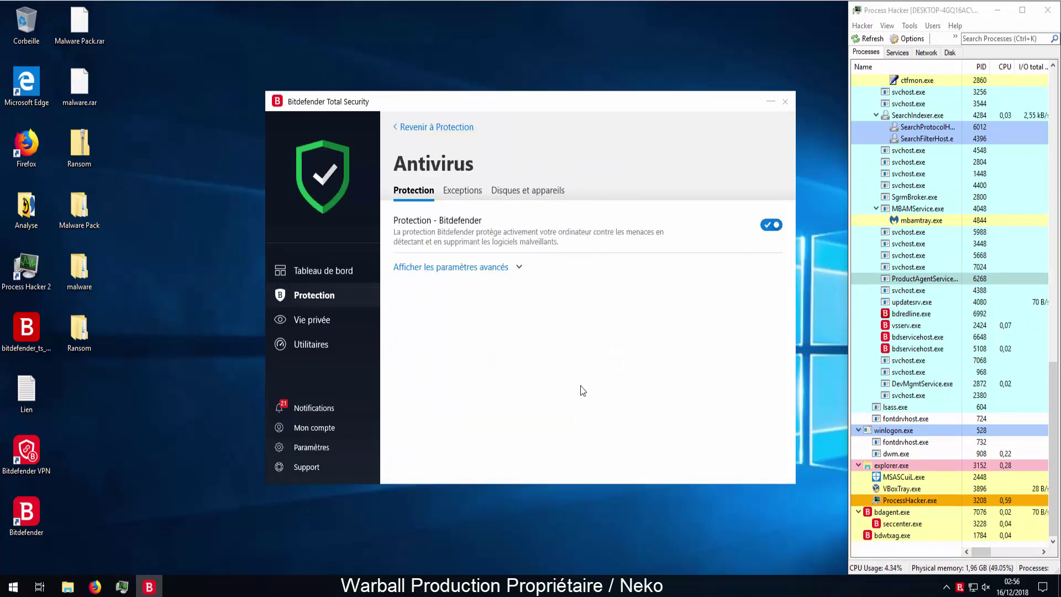
key("alt+F4")
Step: Open Malware Pack\Malware and launch File 005, dismissing its password prompt
double_click(79, 207)
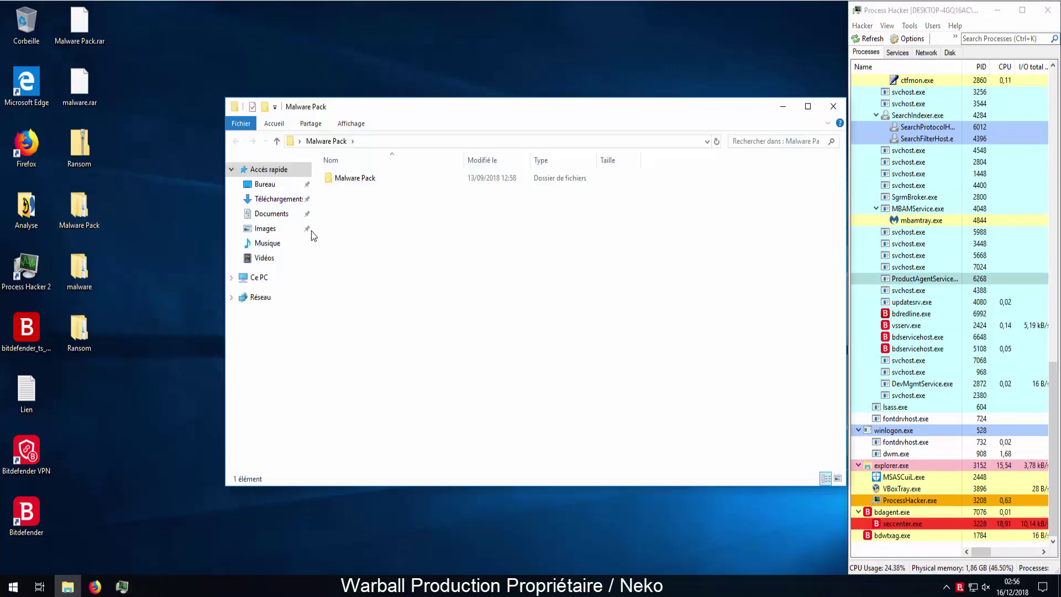
double_click(340, 182)
double_click(339, 179)
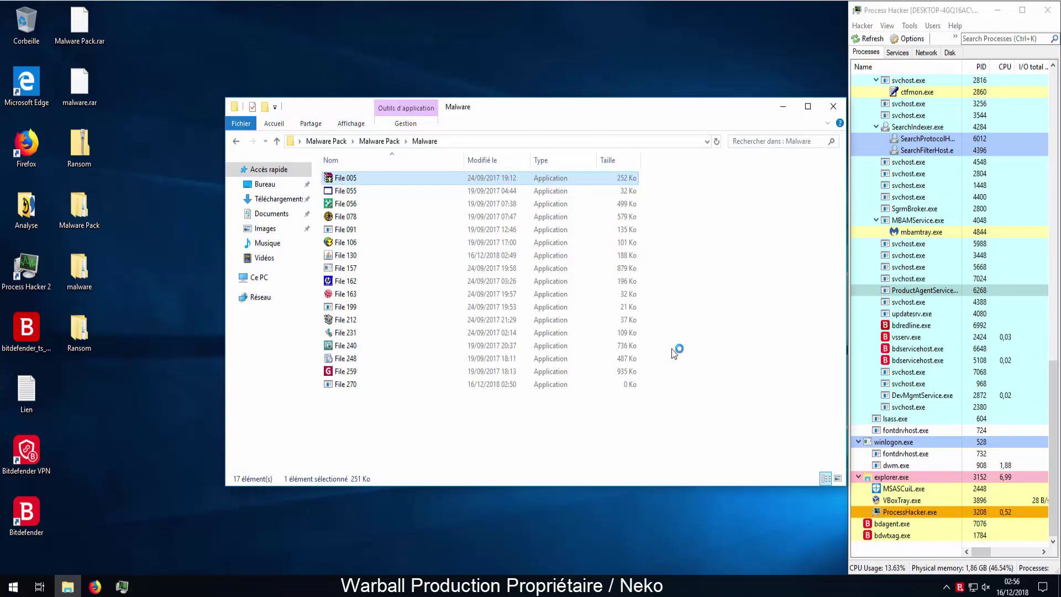
key("Escape")
Step: Run Files 055, 056 and 078, closing Windows Features and the TweakBit and Battle Carnival installers
key("Down")
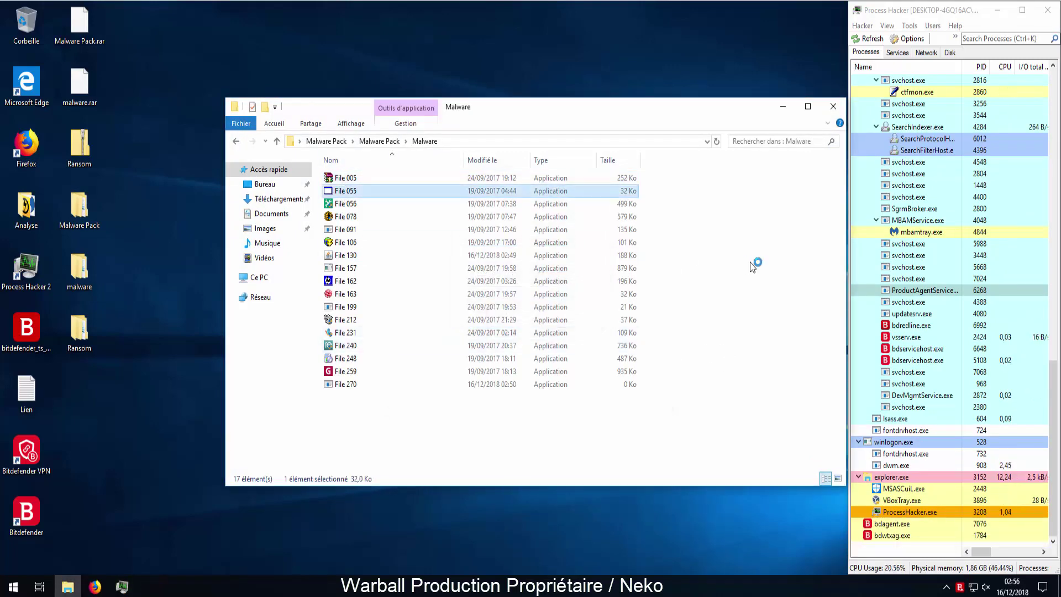
key("Return")
key("Escape")
key("Down")
key("Return")
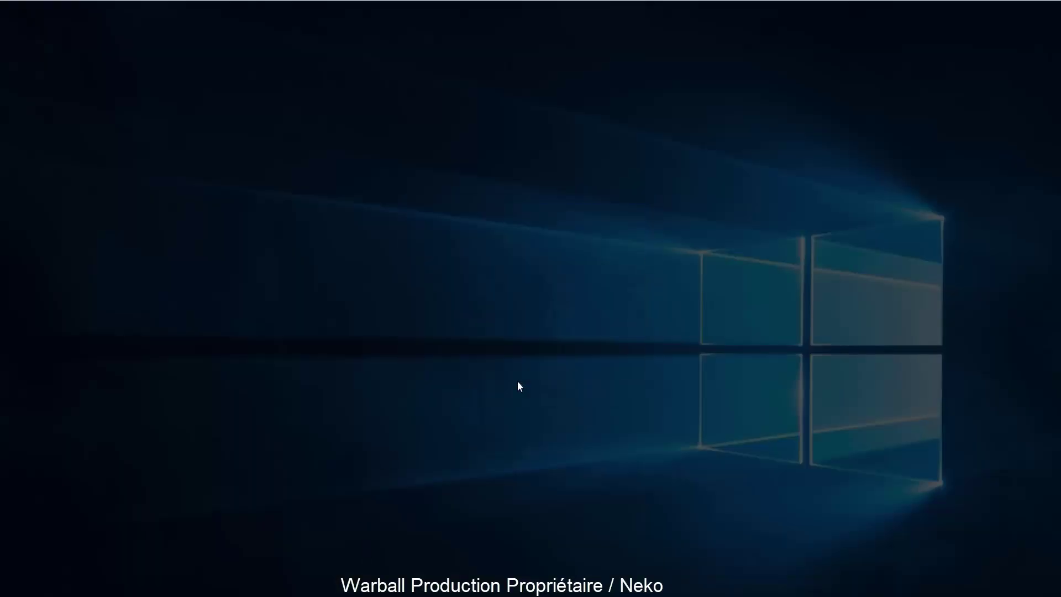
left_click(518, 380)
left_click(627, 331)
key("Down")
key("Return")
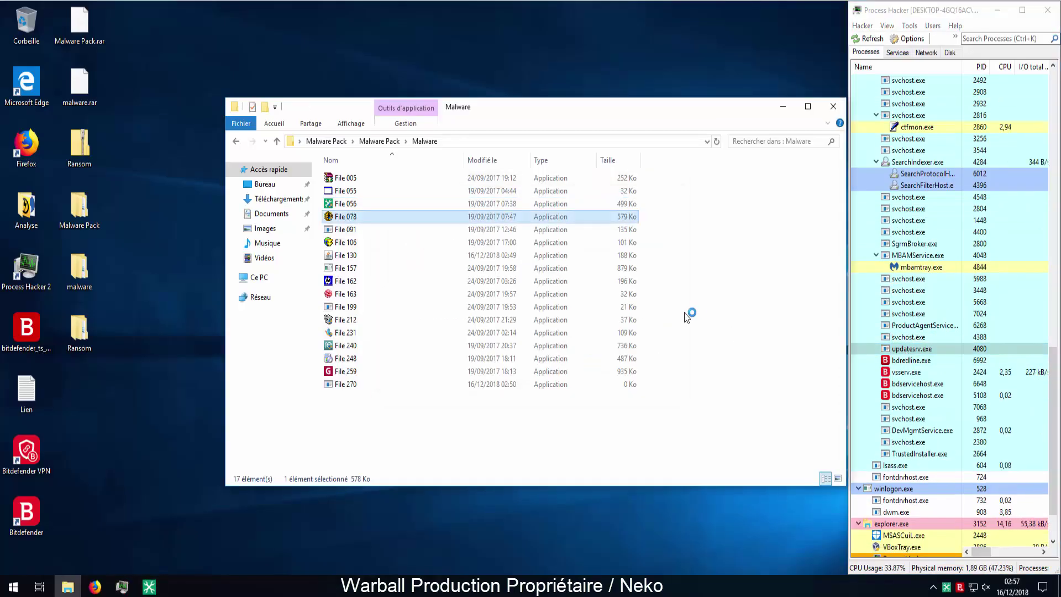
key("alt+o")
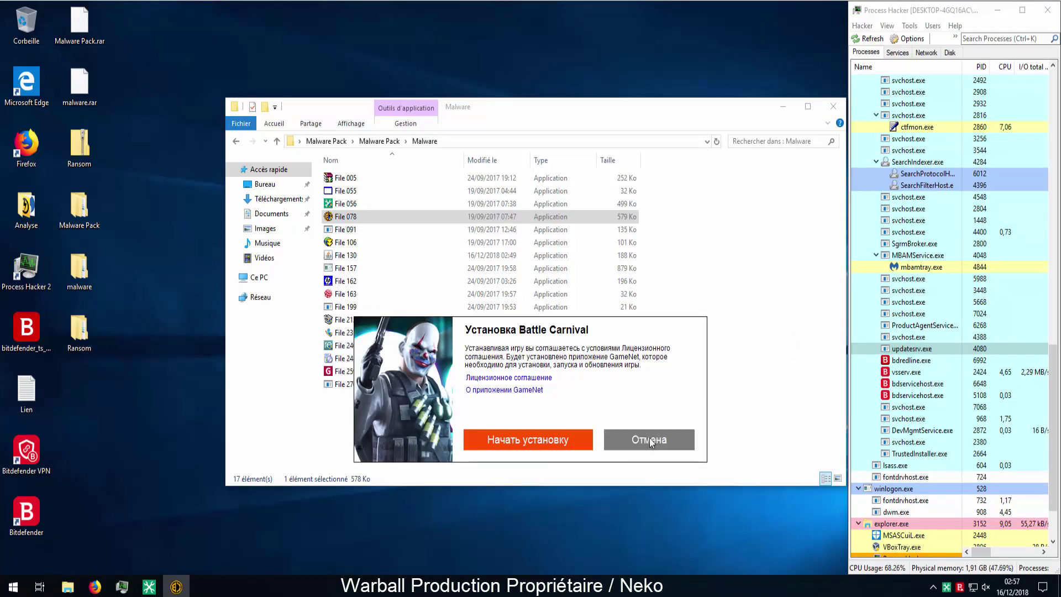
left_click(647, 440)
Step: Run Files 091 through 212, closing the java.dll and other errors and Application Tuning
key("Down")
key("Return")
key("Return")
key("Down")
key("Return")
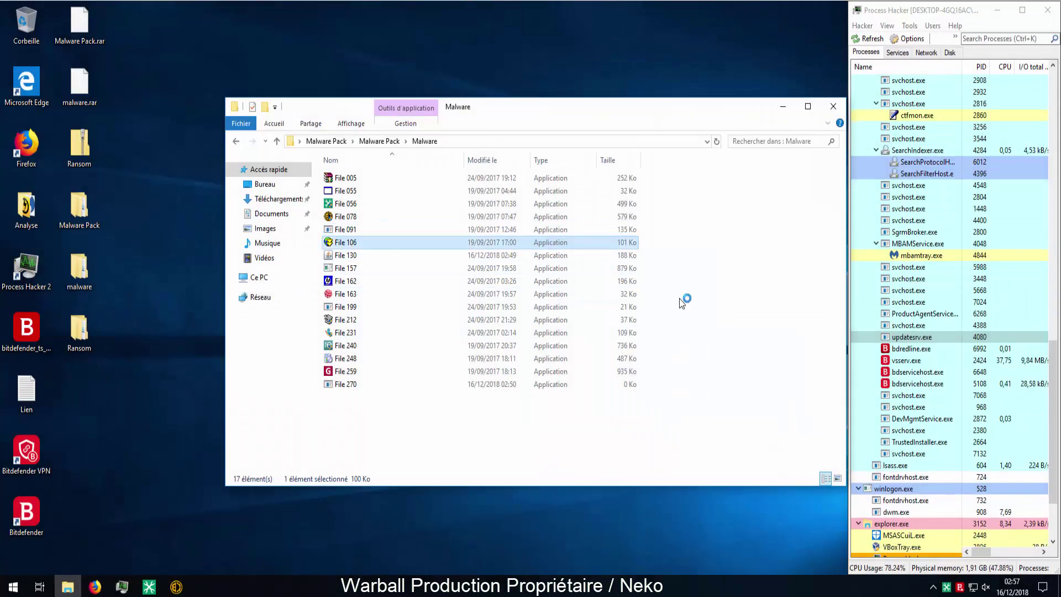
key("Down")
key("Return")
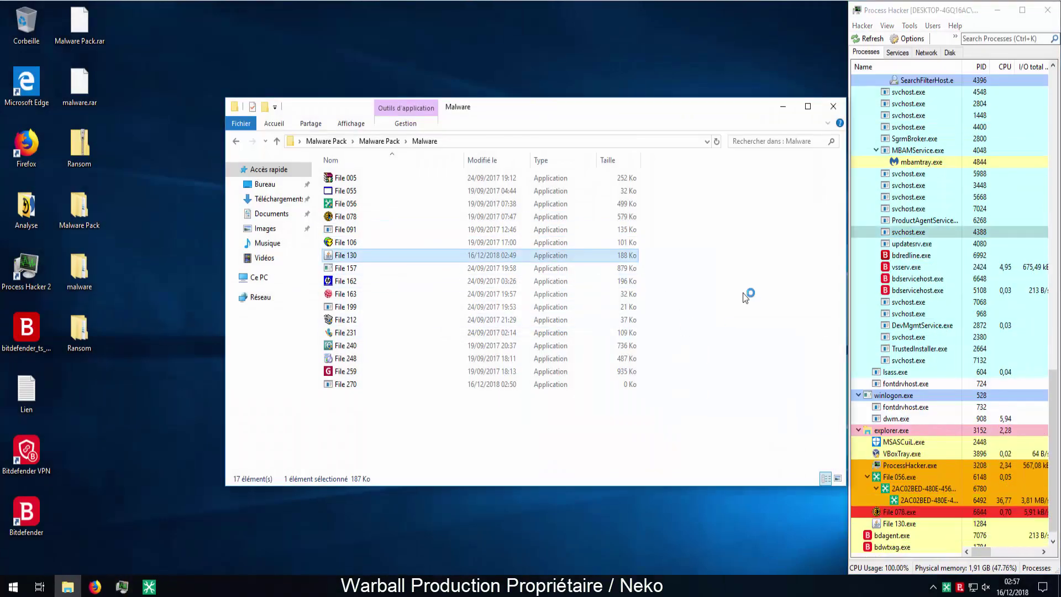
left_click(566, 335)
key("Down")
key("Return")
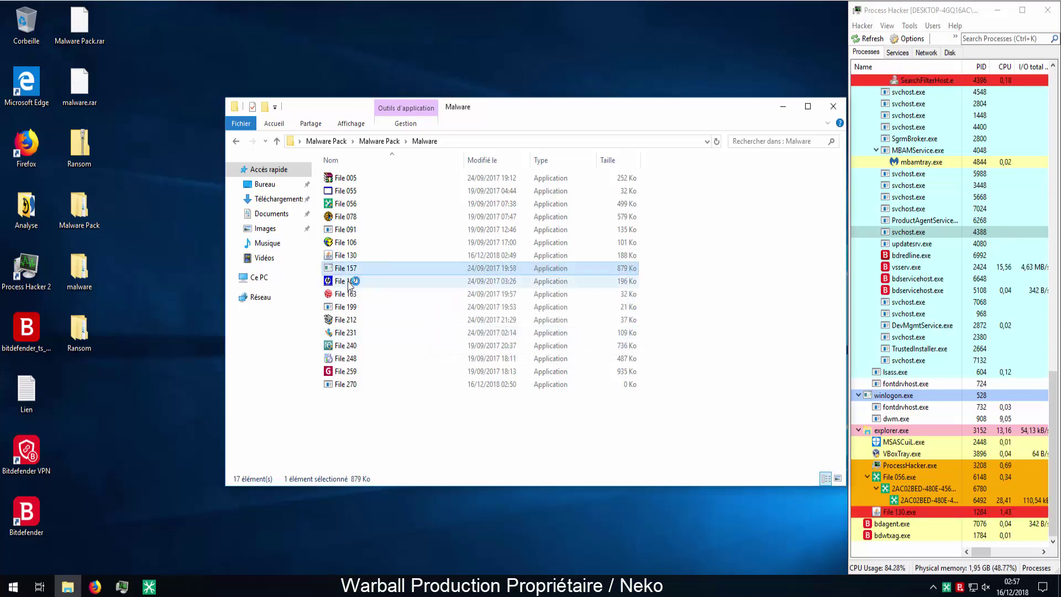
key("Down")
key("Return")
key("Return")
key("Down")
key("Return")
key("Down")
key("Return")
key("Down")
key("Return")
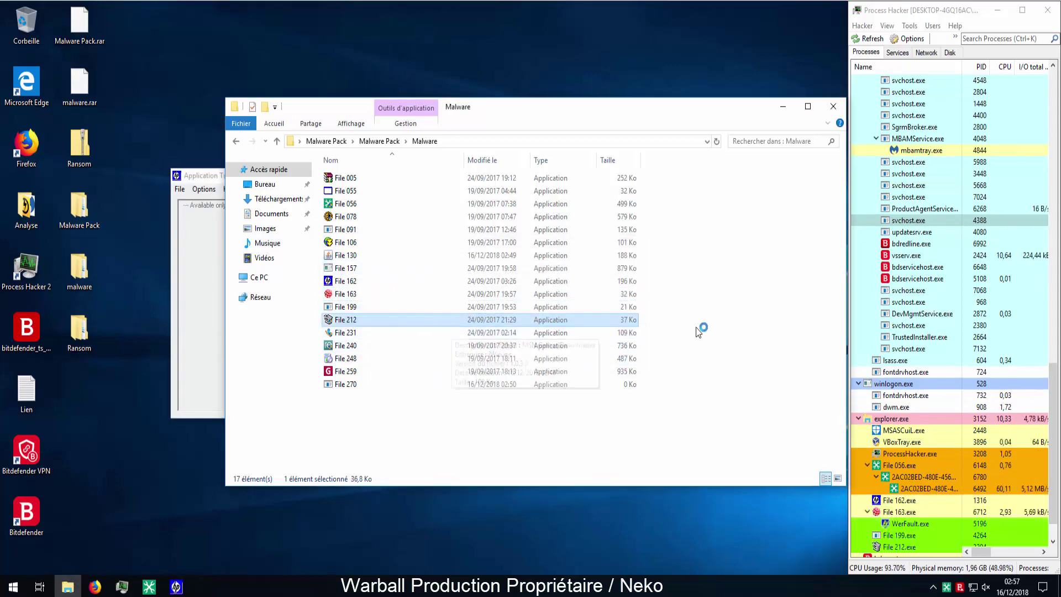
left_click(620, 340)
left_click(509, 176)
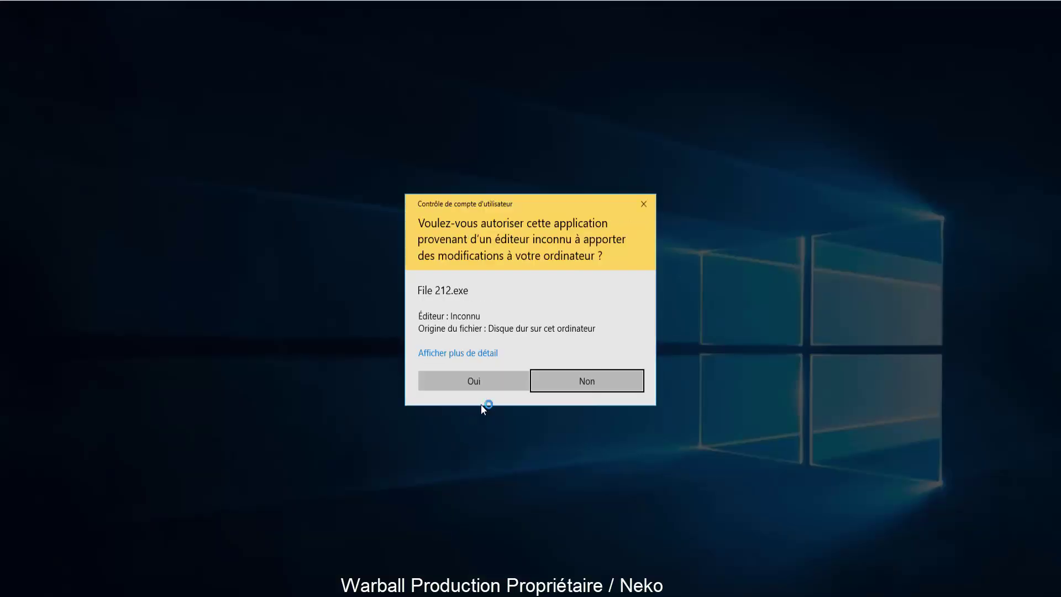
left_click(475, 381)
Step: Run Files 231 to 259, handling the Winamp uninstall, jewel-quest prompt, GemsNet error and TweakBit
key("Down")
key("Return")
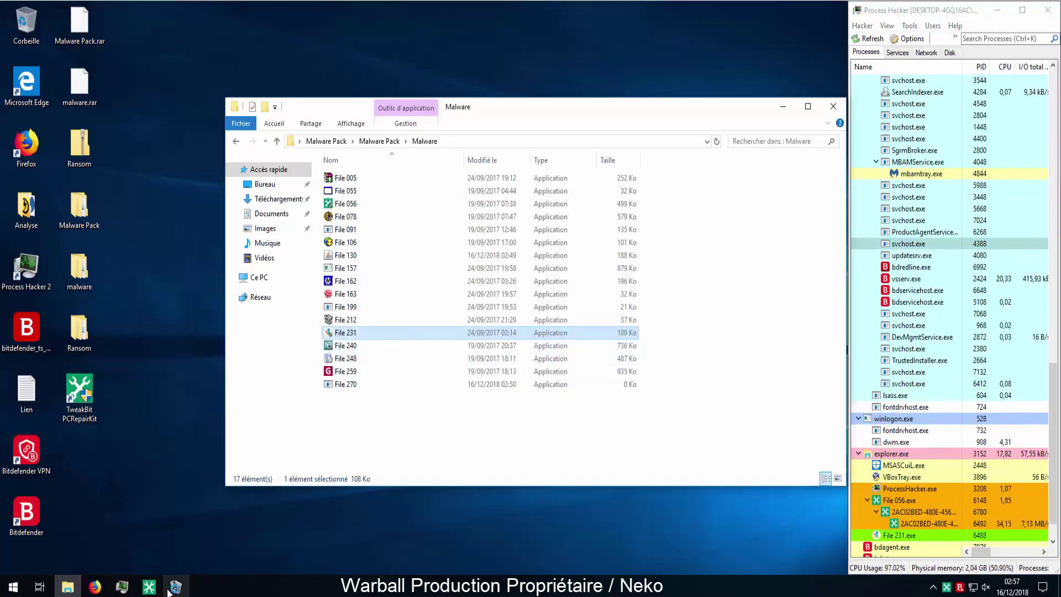
left_click(619, 362)
left_click(569, 343)
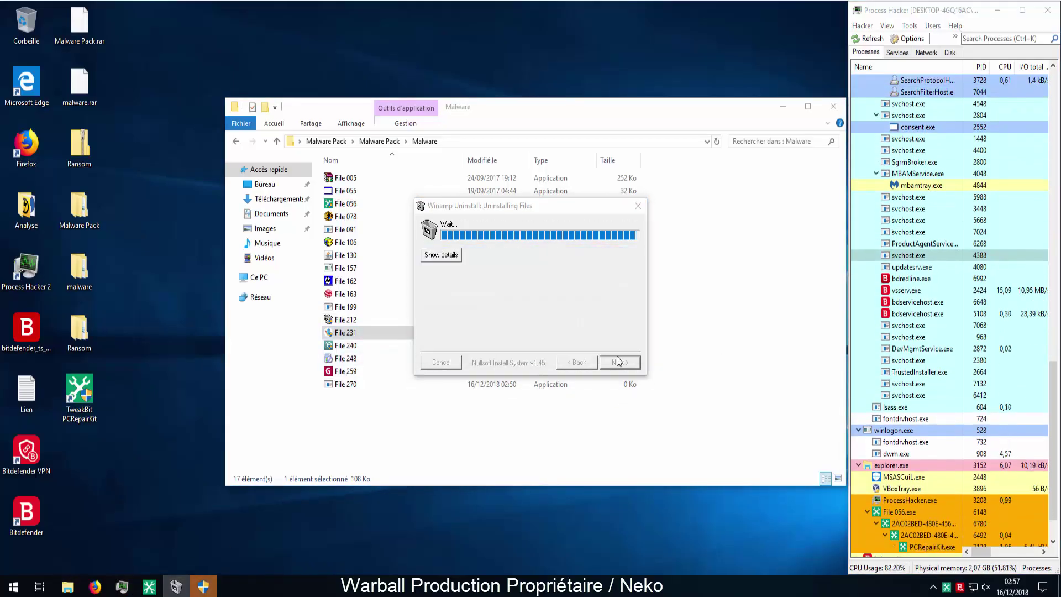
left_click(553, 335)
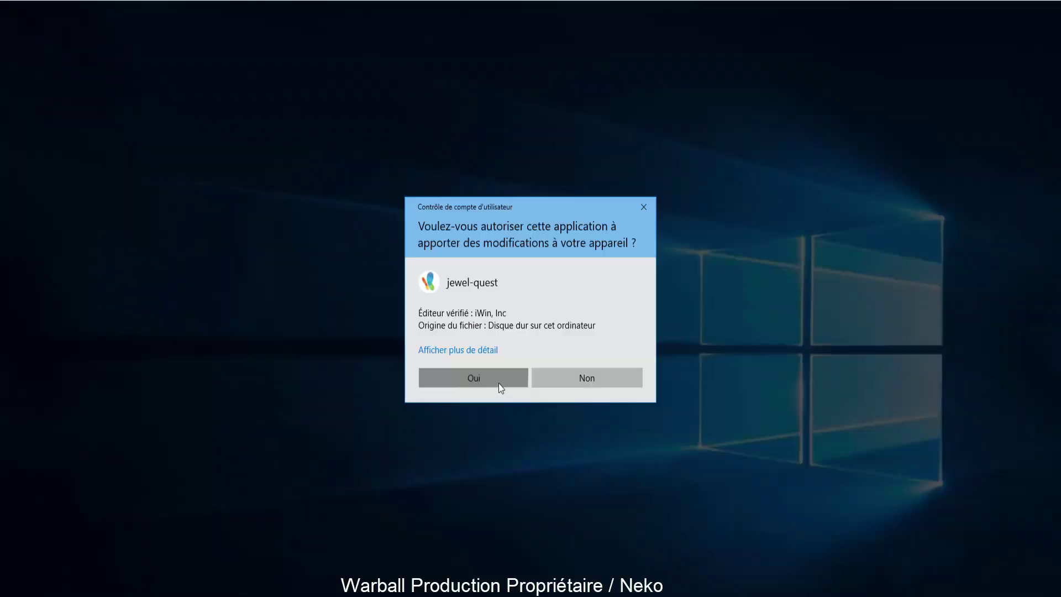
left_click(498, 383)
left_click(620, 362)
key("Down")
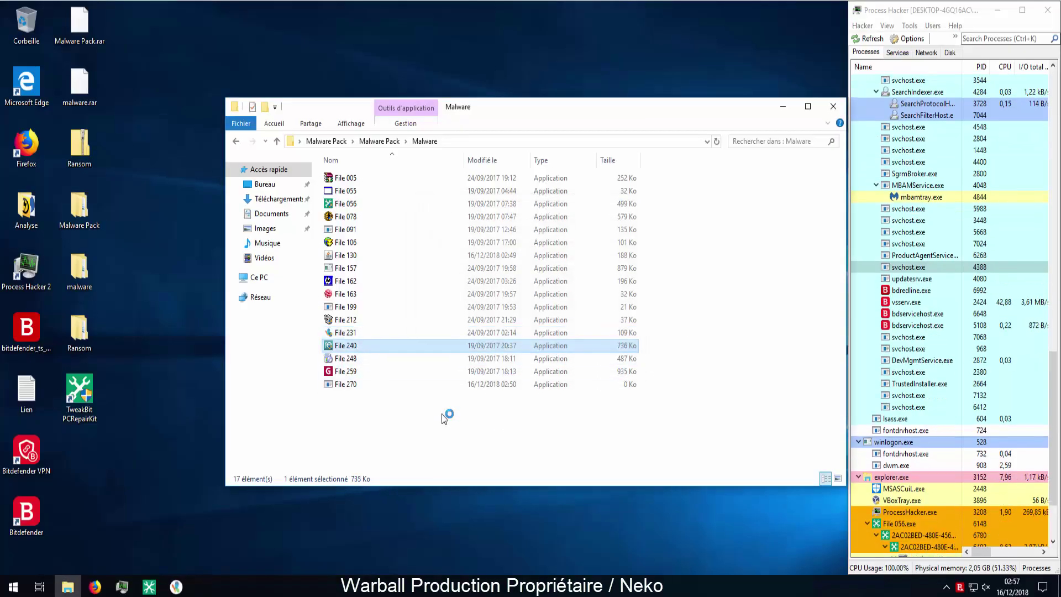
double_click(349, 371)
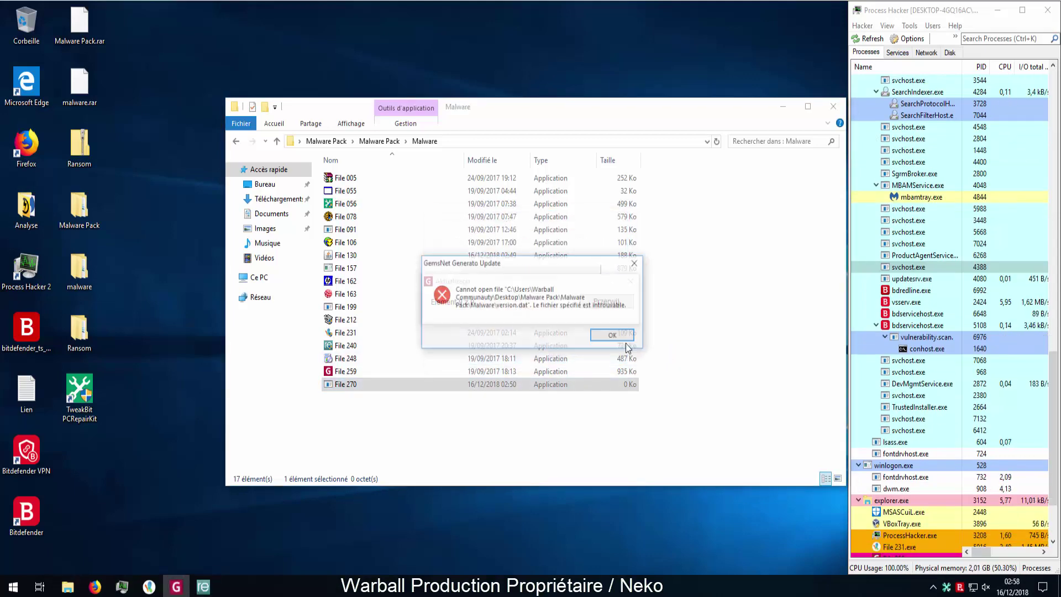
left_click(611, 335)
left_click(741, 131)
left_click(704, 342)
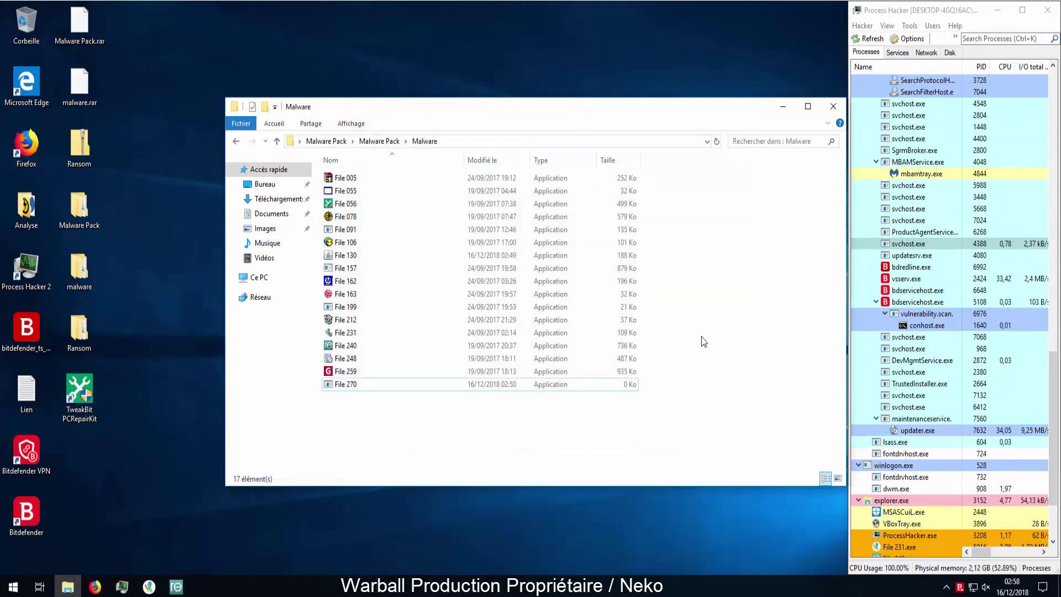
Step: Browse the Old Malware and Ransomware folders of Malware Pack
left_click(236, 142)
double_click(372, 191)
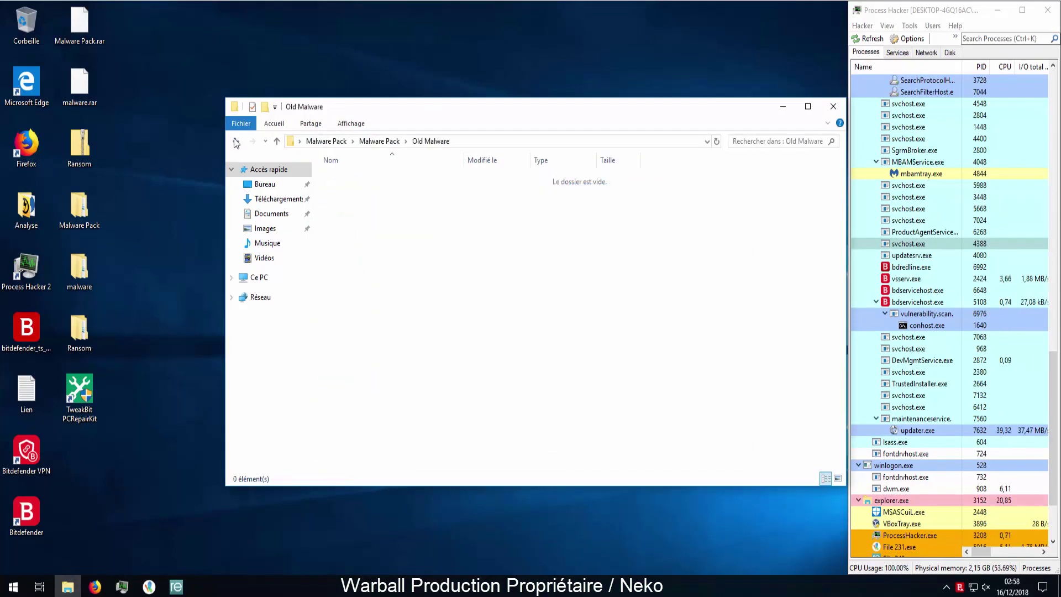
left_click(236, 142)
double_click(355, 202)
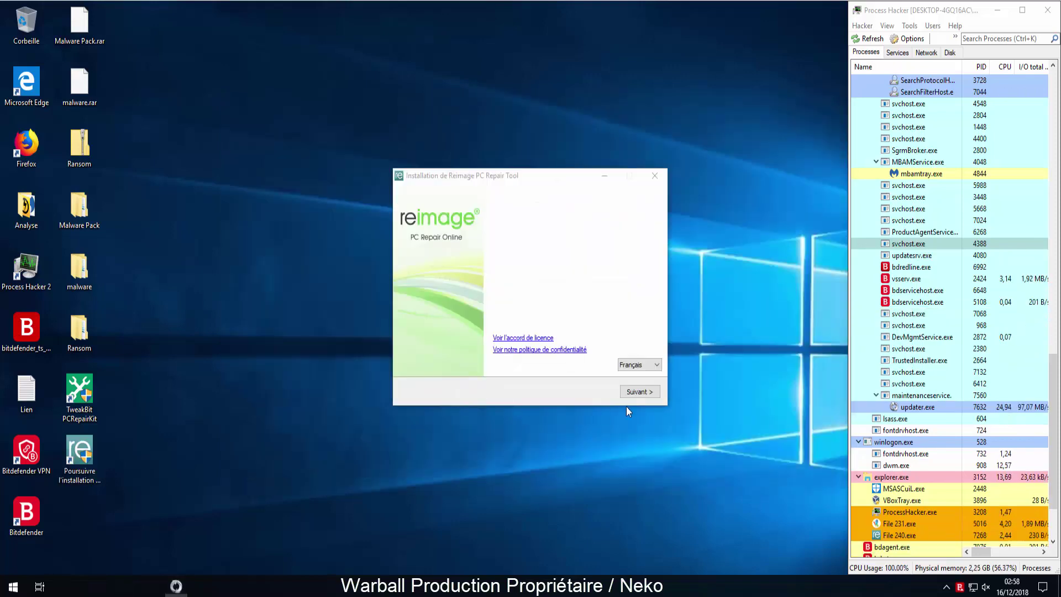
Step: Advance the Reimage PC Repair Tool installer through its prompts
left_click(639, 391)
key("Return")
left_click(636, 391)
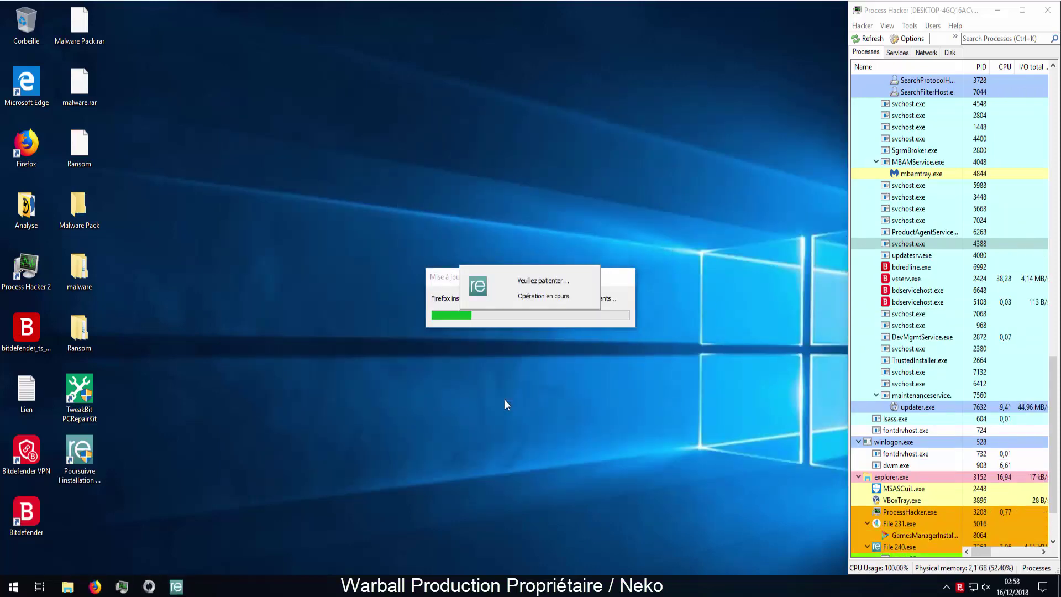
Step: Terminate the suspicious updater process in Process Hacker
right_click(934, 351)
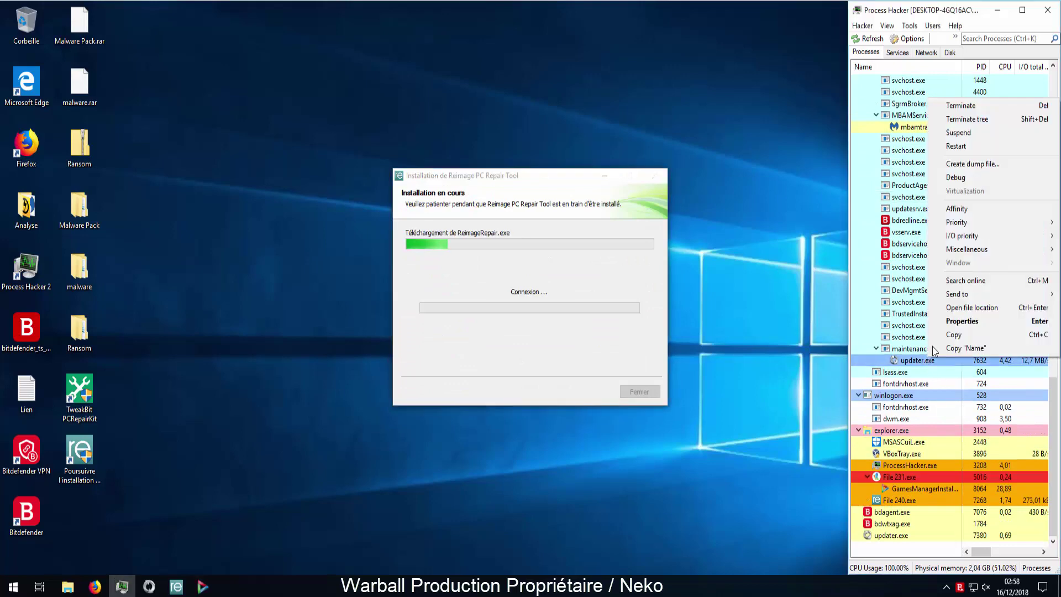
left_click(961, 105)
left_click(960, 308)
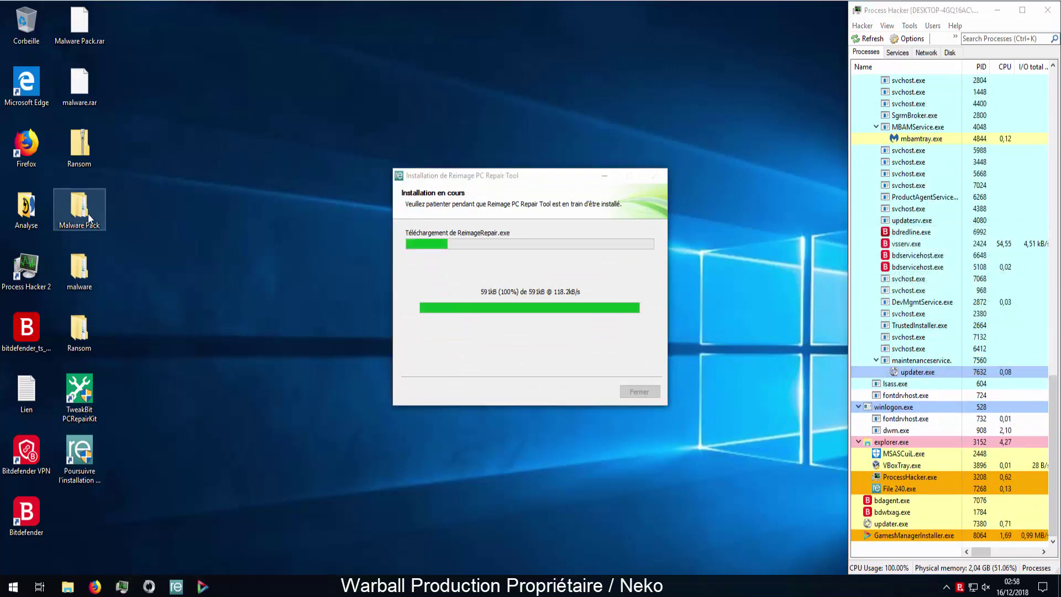
Step: Open the nested desktop malware\malware\malware folder
double_click(79, 268)
double_click(349, 178)
double_click(349, 178)
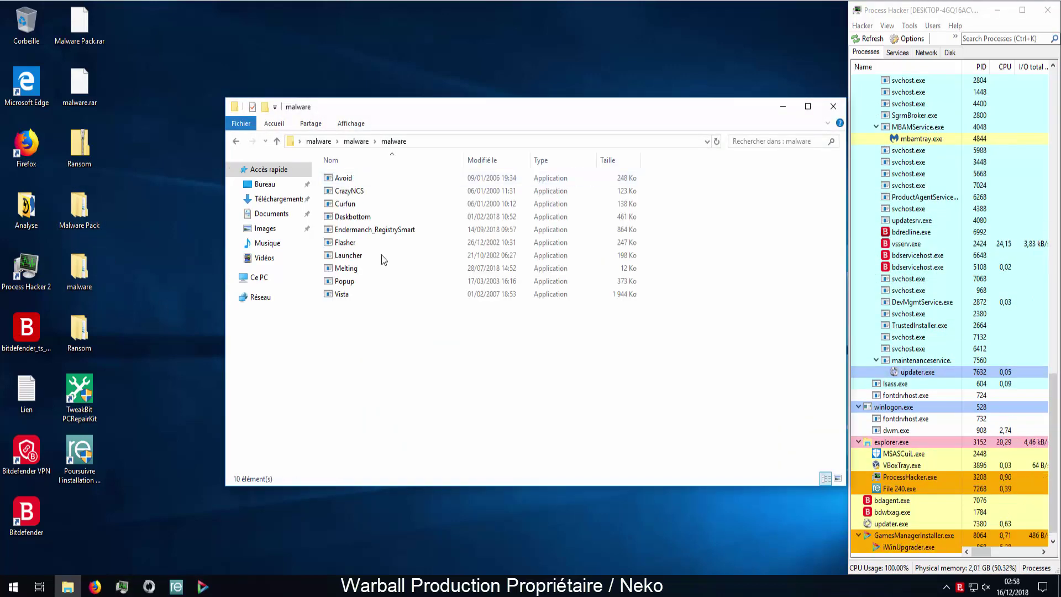
Step: Launch the Avoid, CrazyNCS and Curfun samples, then end firefox.exe in Process Hacker
double_click(343, 178)
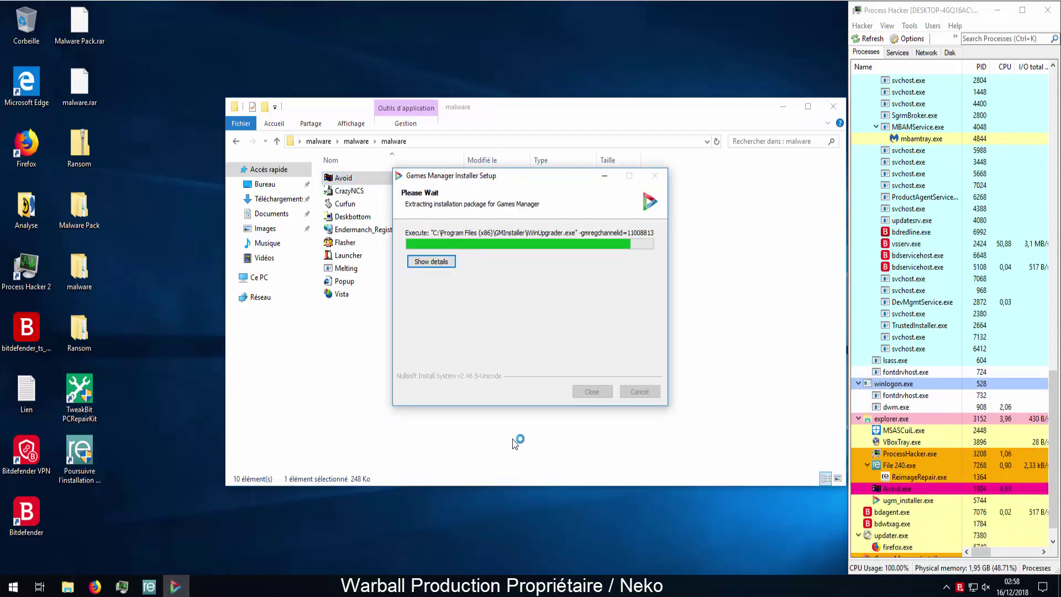
double_click(349, 191)
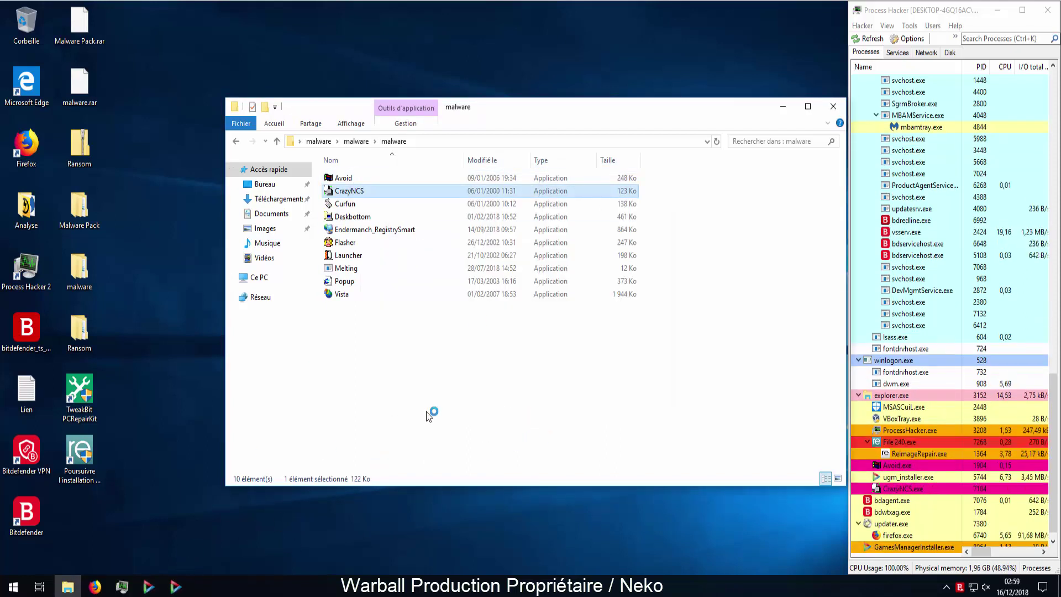
double_click(381, 204)
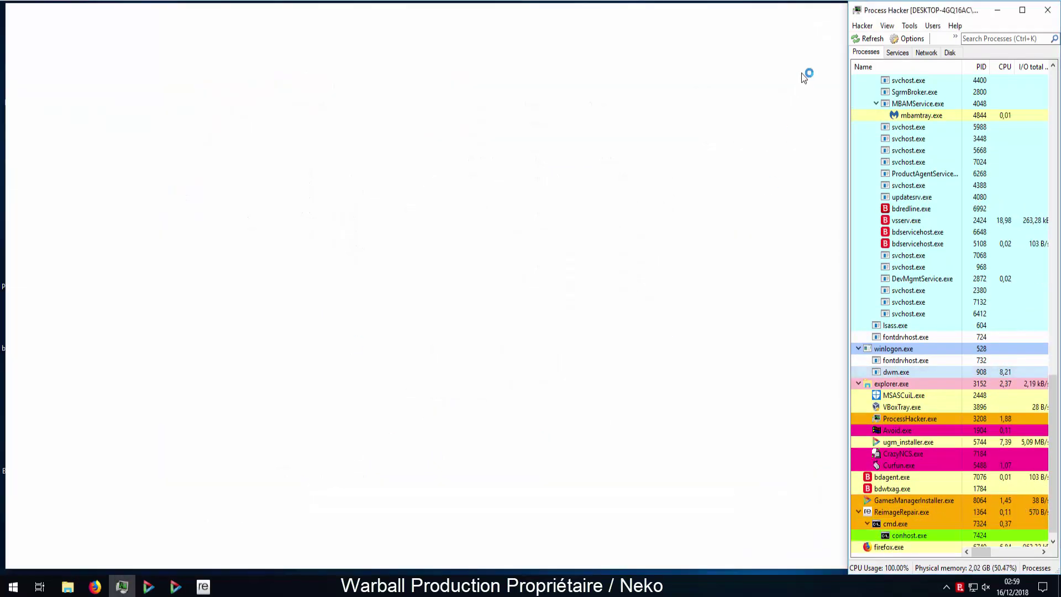
right_click(885, 547)
left_click(906, 297)
Step: Launch Endermanch_RegistrySmart and Flasher, and end the ugm_installer.exe process
double_click(352, 230)
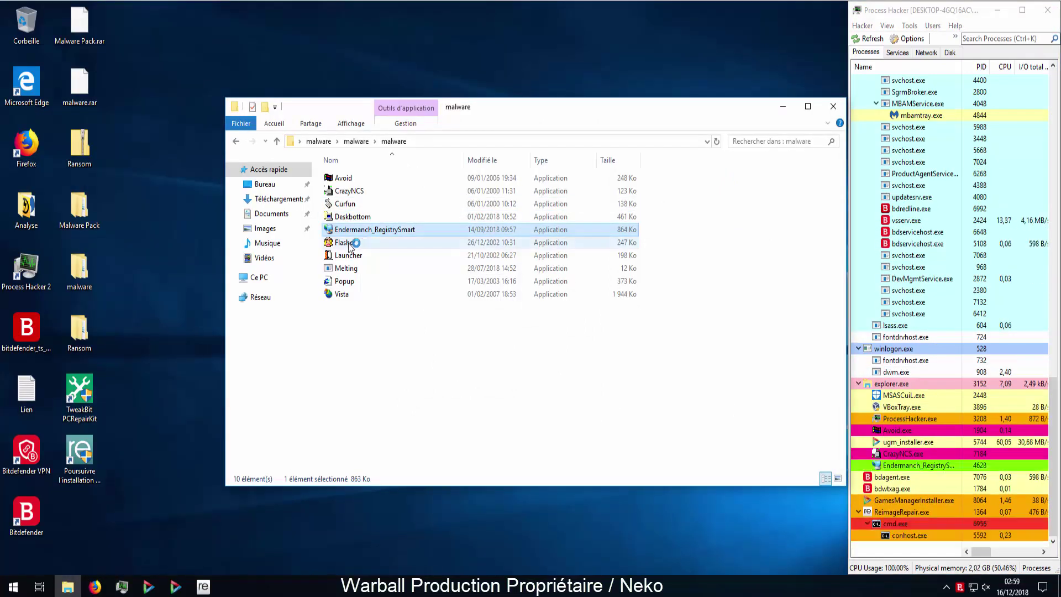
double_click(348, 243)
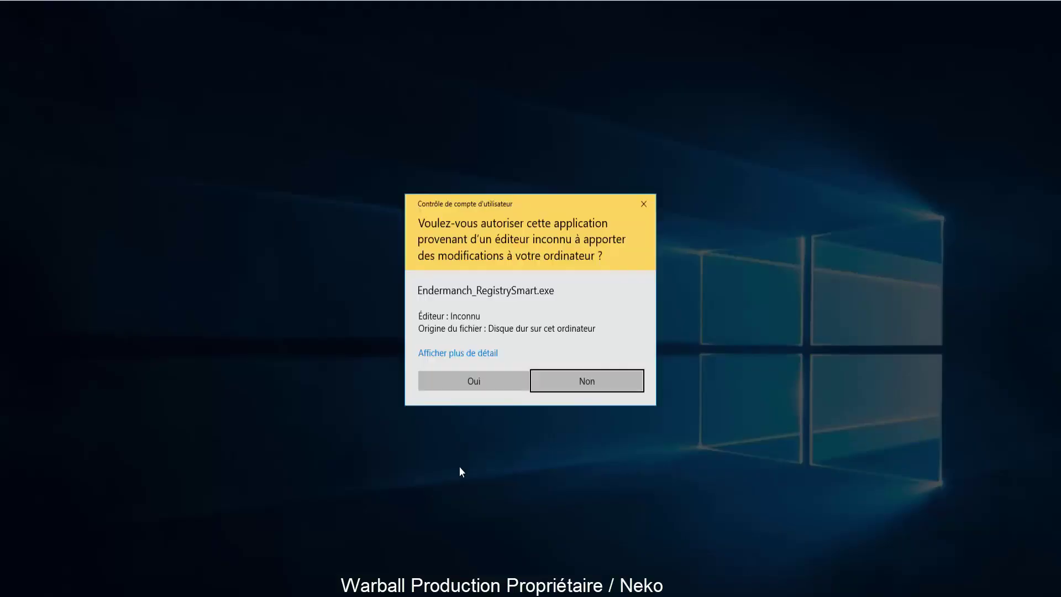
left_click(553, 380)
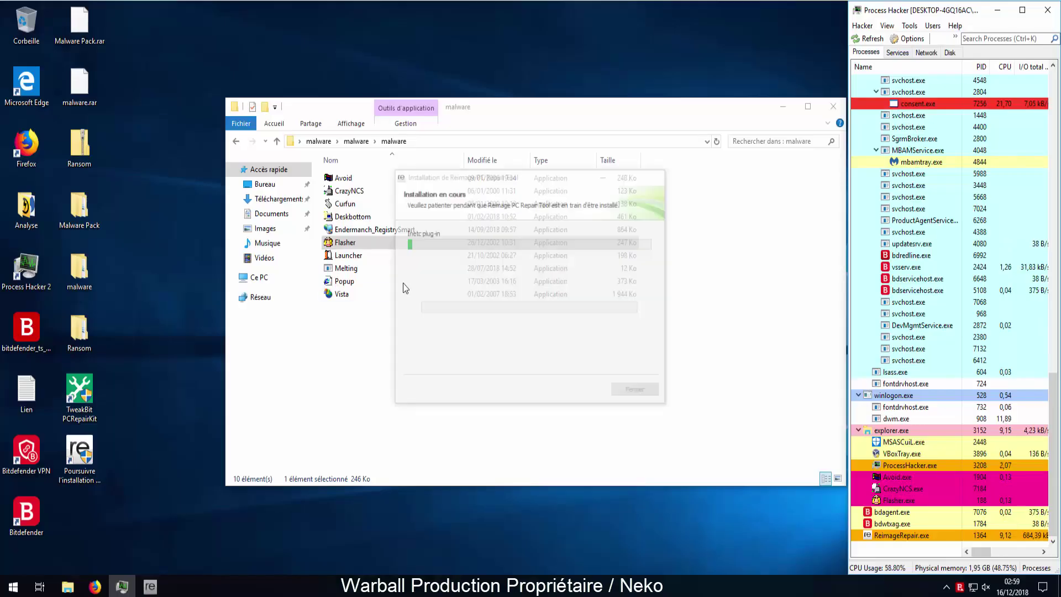
left_click(356, 335)
Step: Launch the Popup sample and close the Popup Prank windows and CrazyNCS message
double_click(344, 281)
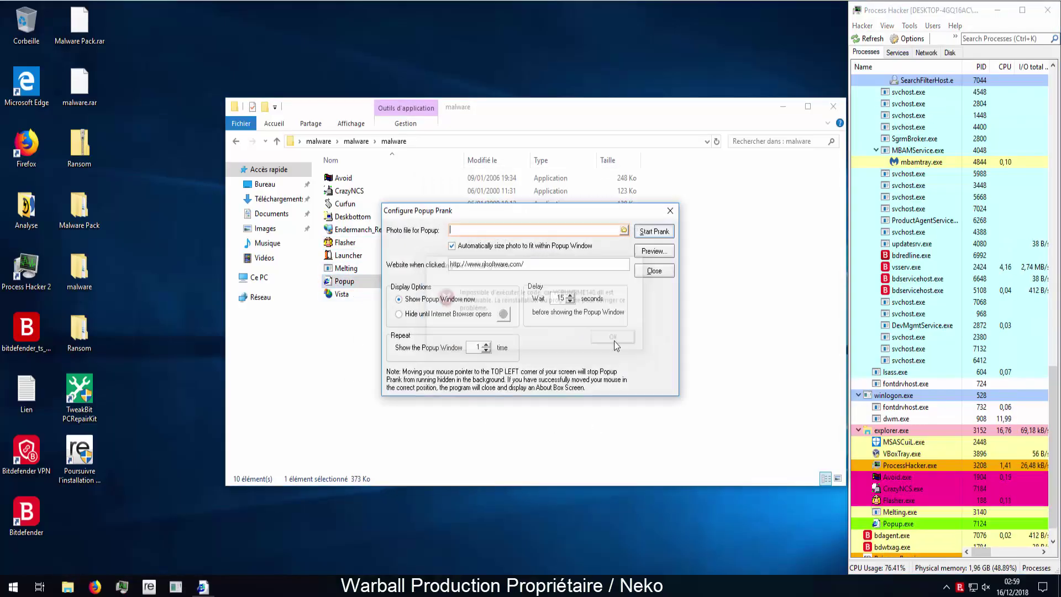
left_click(602, 391)
left_click(598, 388)
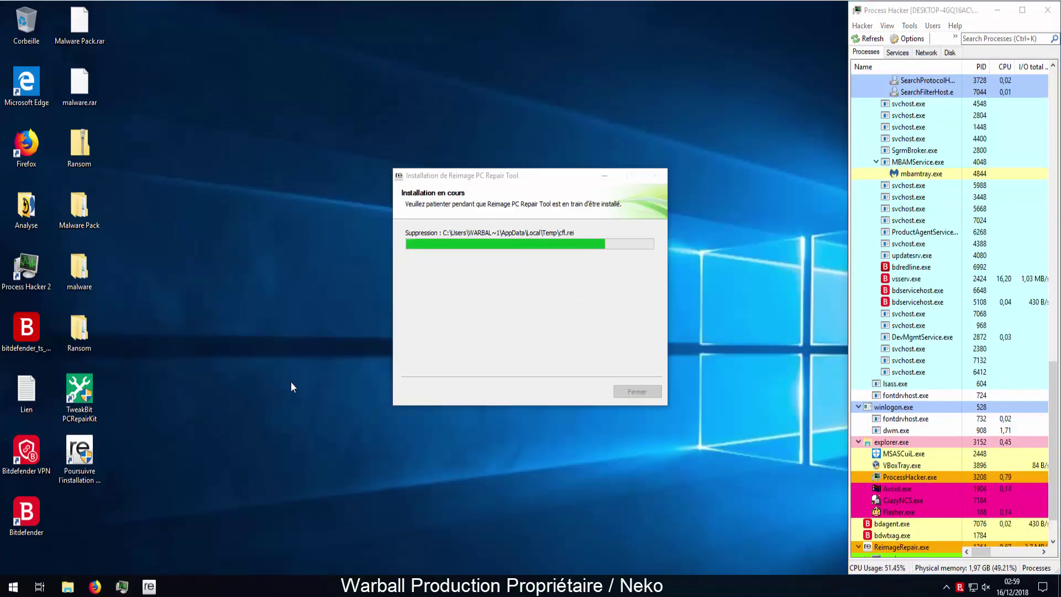
left_click(602, 386)
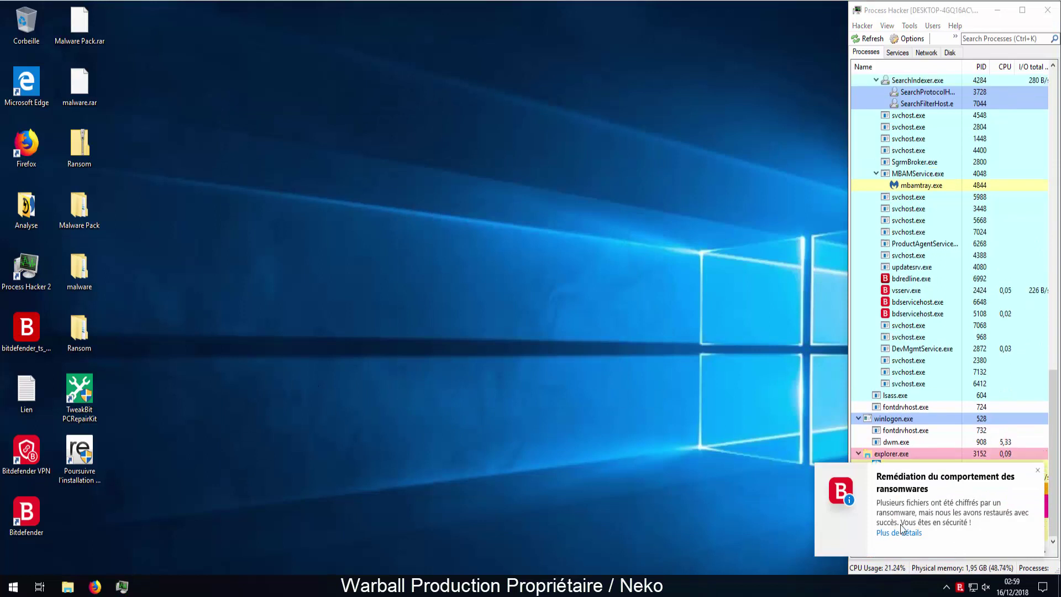
Step: Dismiss the remediation notice and browse Ransom\Ransom, including the Lykaiz 32 bits folder
left_click(1038, 473)
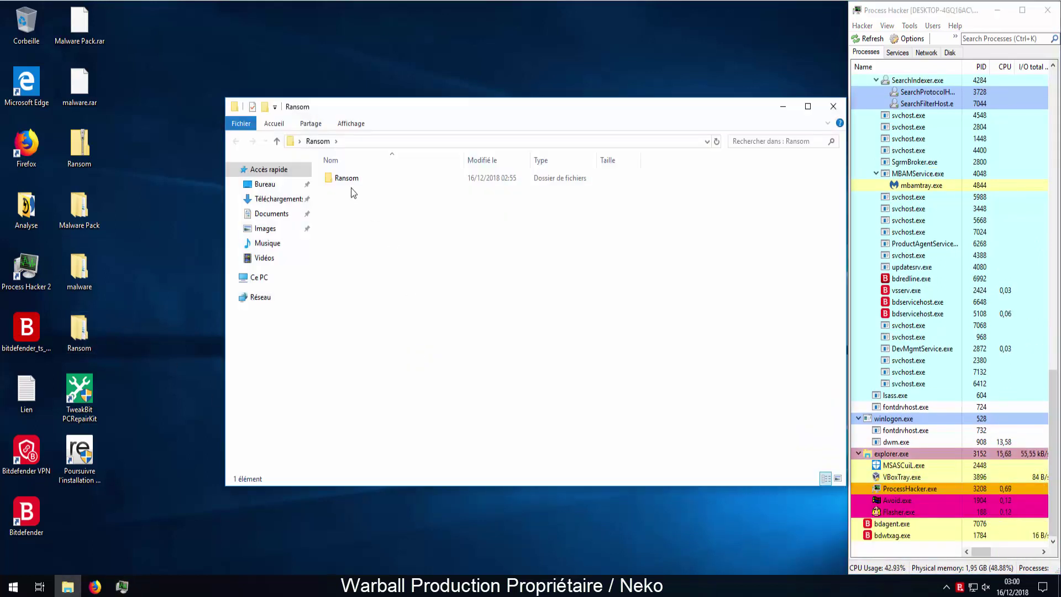
double_click(349, 179)
double_click(362, 191)
key("alt+Left")
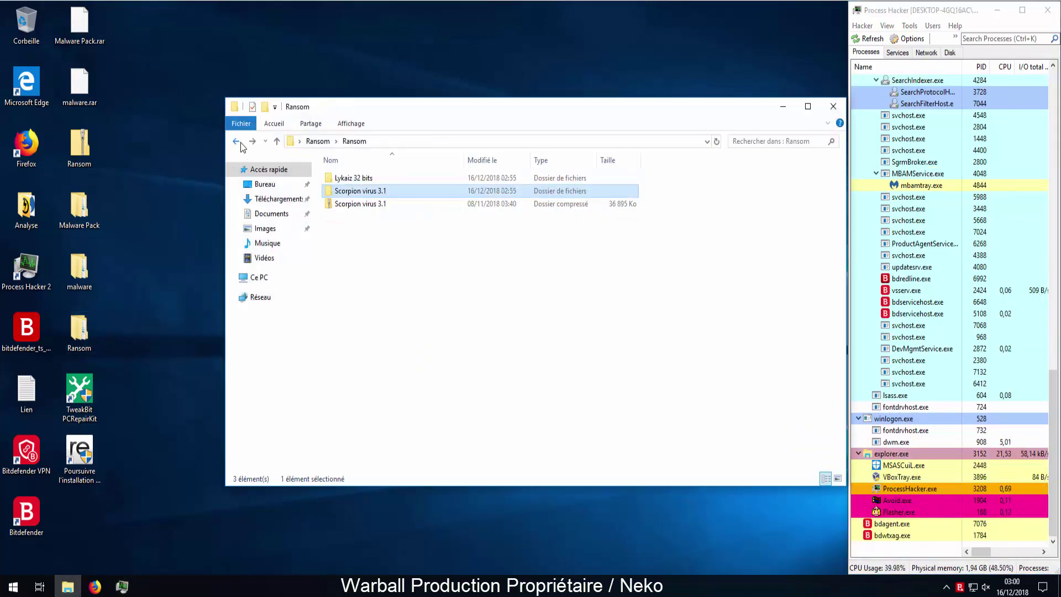
double_click(354, 177)
left_click(236, 141)
left_click(236, 141)
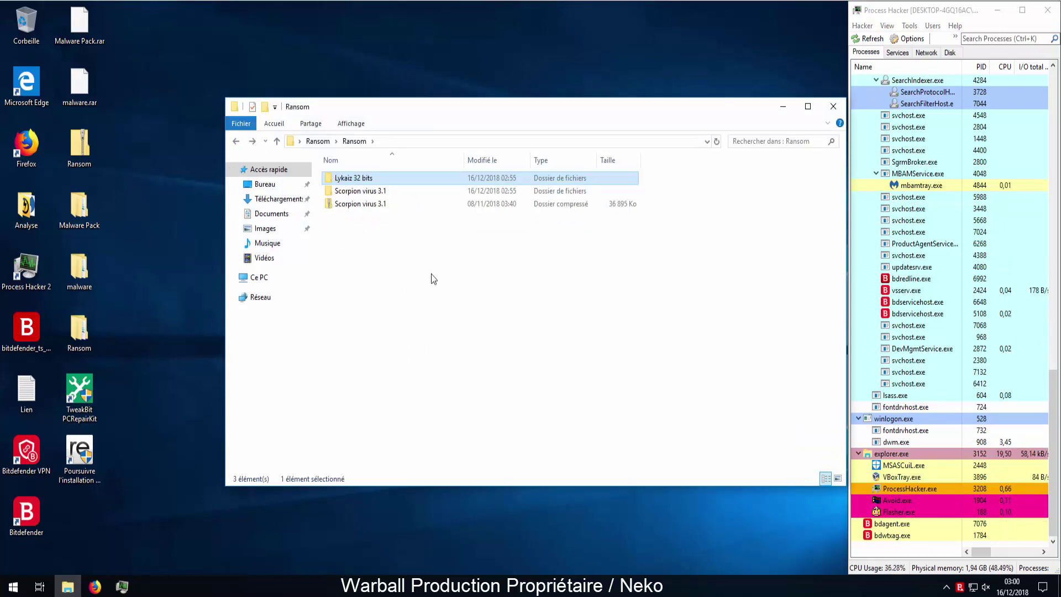
Step: Open Scorpion virus 3.1 and run Scorpion Virus 3, approving its elevation prompt
double_click(362, 190)
double_click(360, 217)
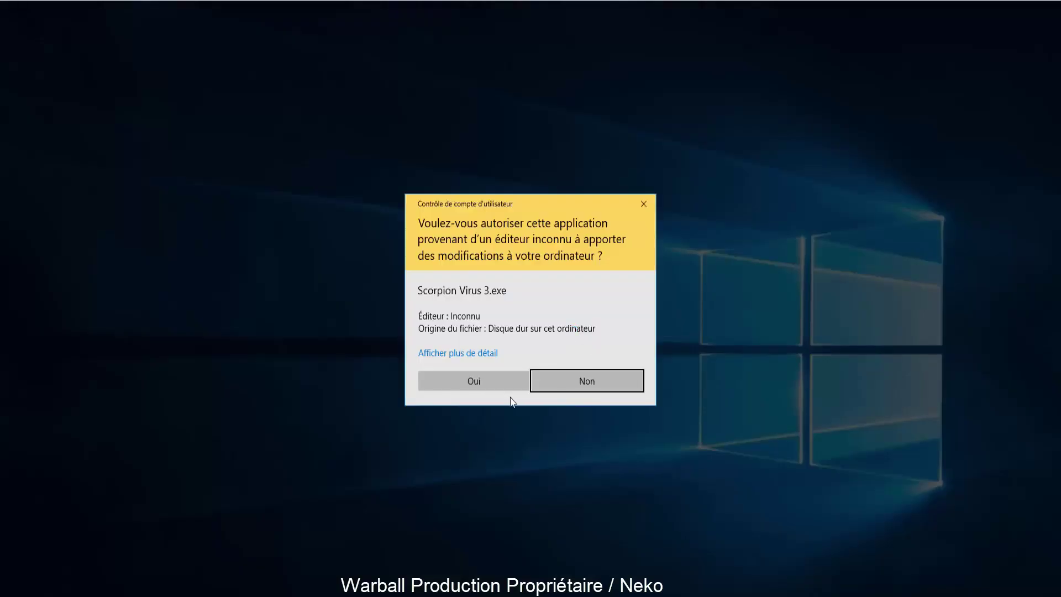
left_click(500, 381)
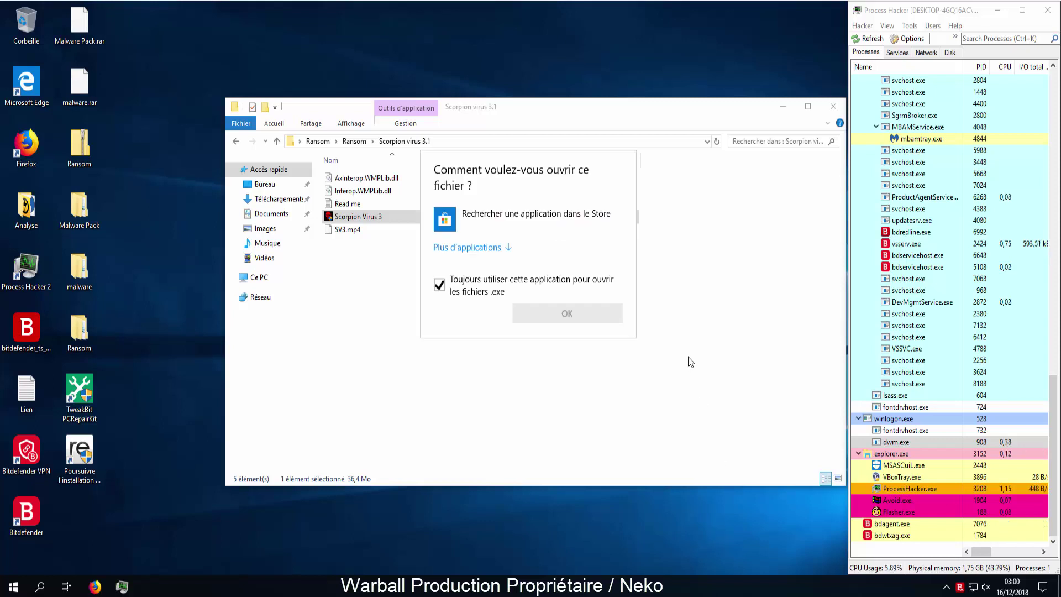
Step: Close the Scorpion folder window and try the Bitdefender tray and Malware Pack menus
left_click(833, 108)
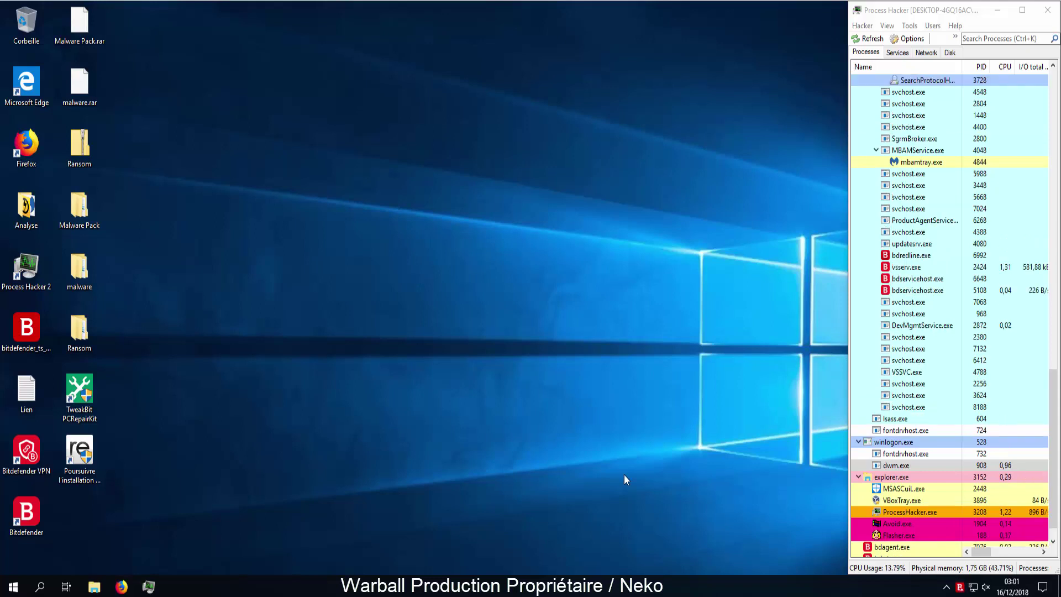
scroll(923, 474, "down", 1)
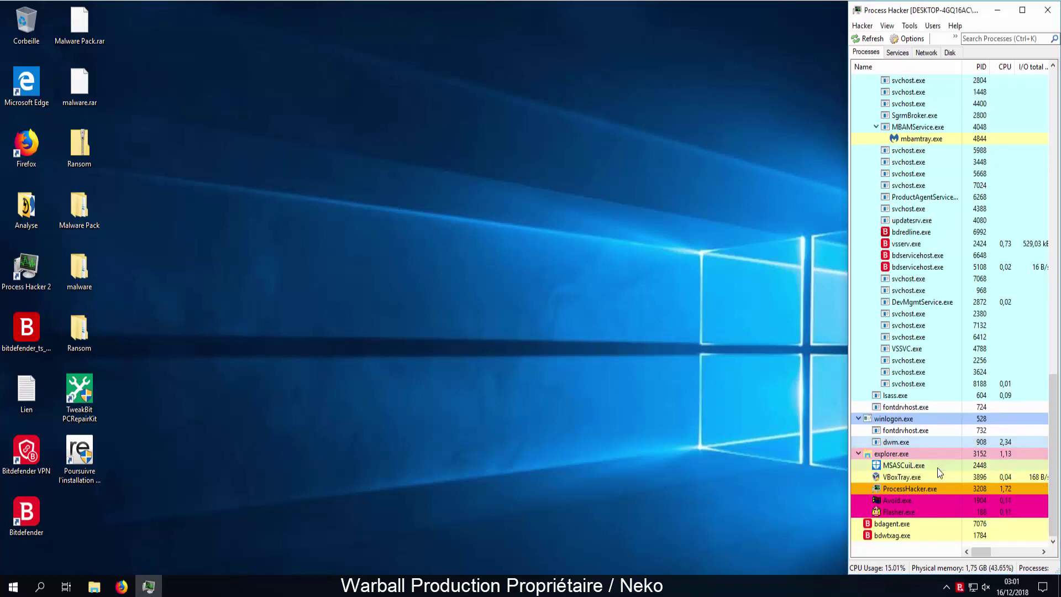
right_click(959, 588)
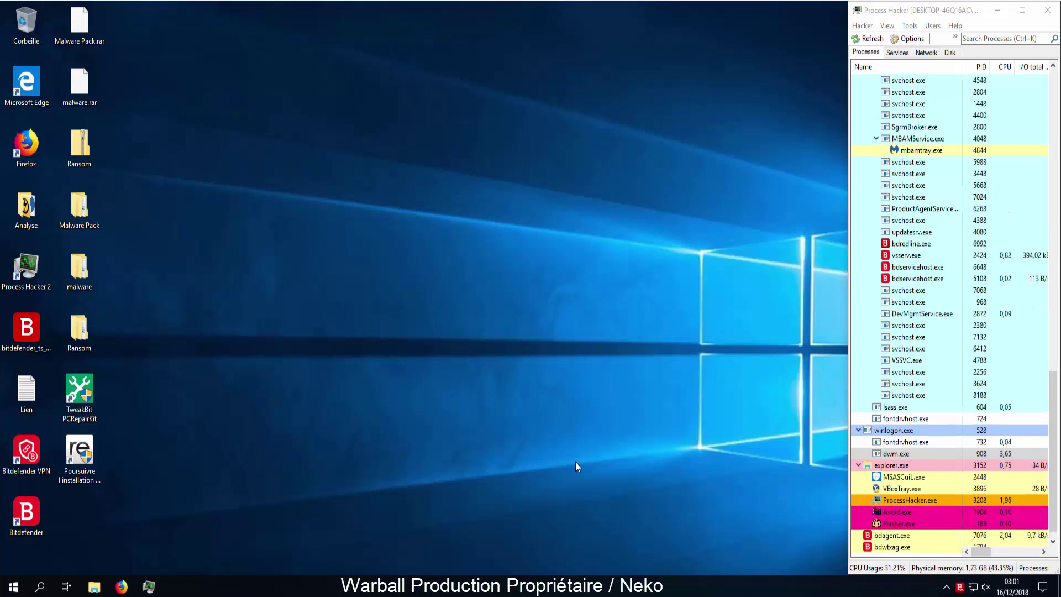
left_click(817, 278)
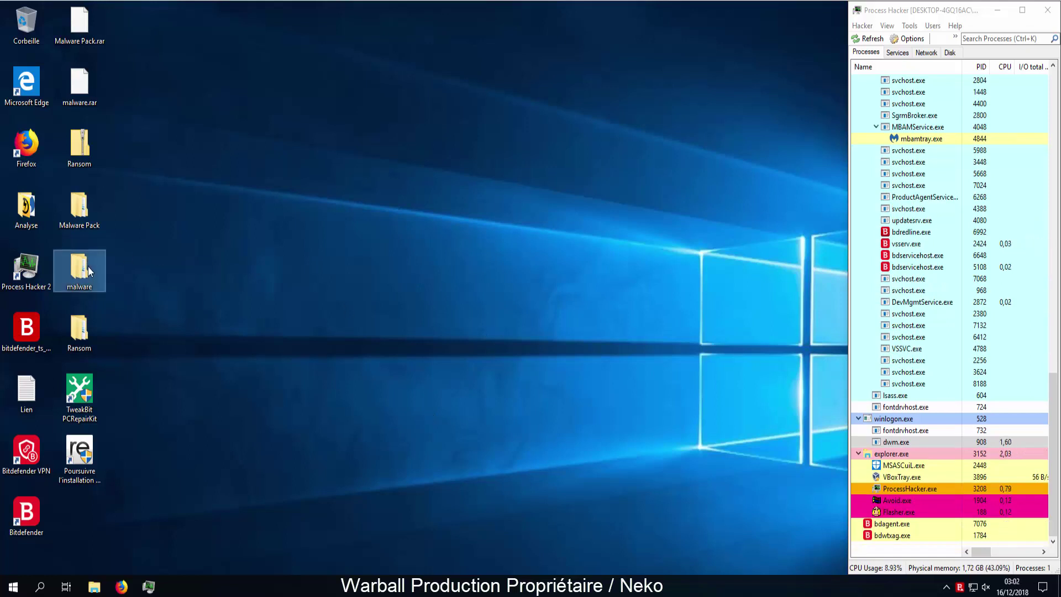
right_click(86, 206)
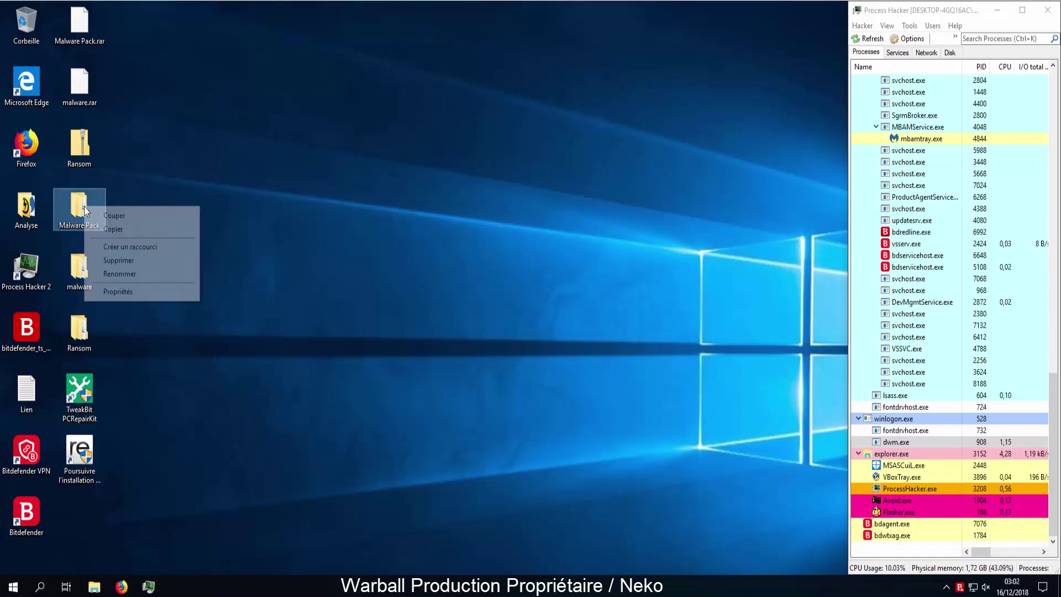
left_click(423, 311)
Step: Try the Analyse shortcut and taskbar File Explorer, dismissing the missing-association errors
right_click(20, 205)
left_click(115, 245)
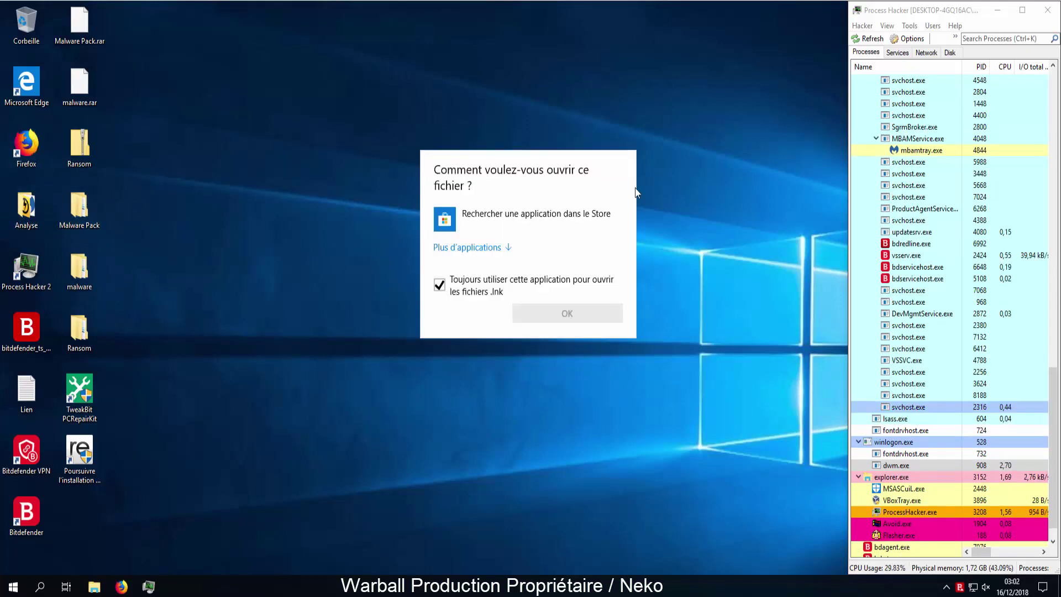
left_click(712, 318)
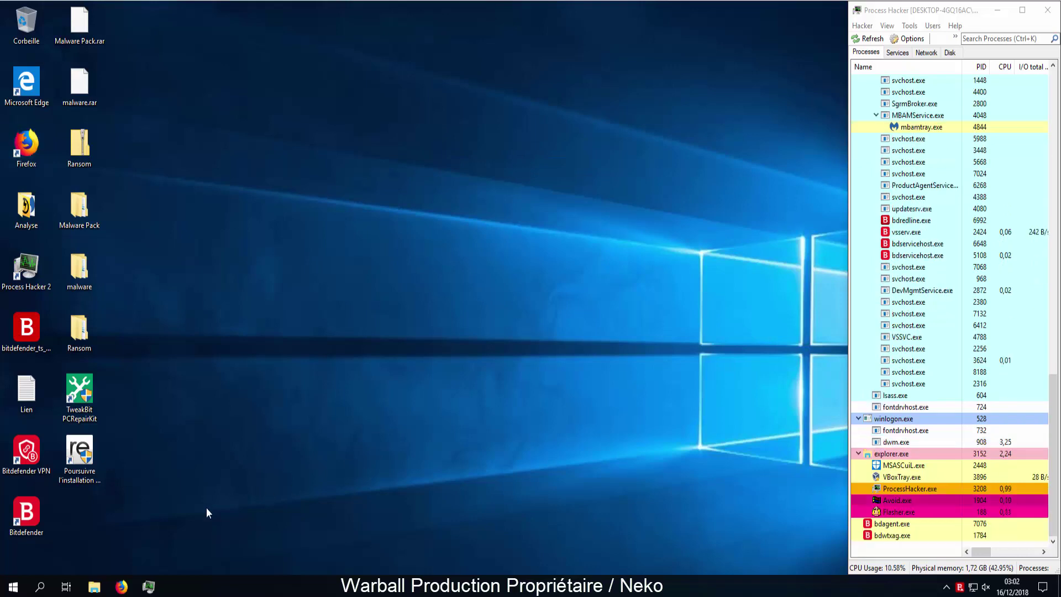
left_click(100, 591)
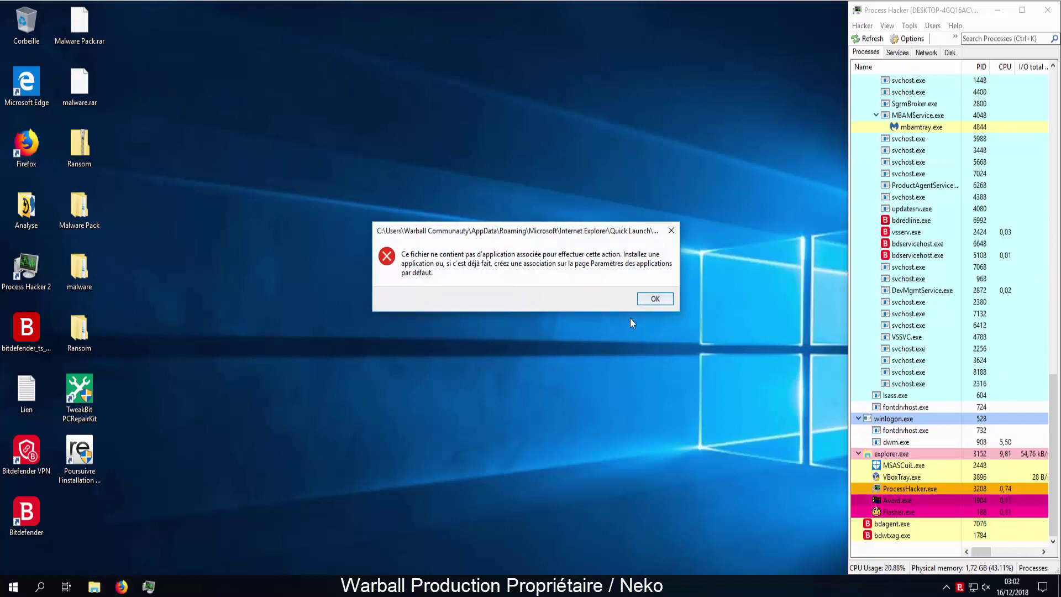
key("Return")
Step: Expand the 7-Zip group in Start and try launching Bitdefender, which fails
left_click(14, 587)
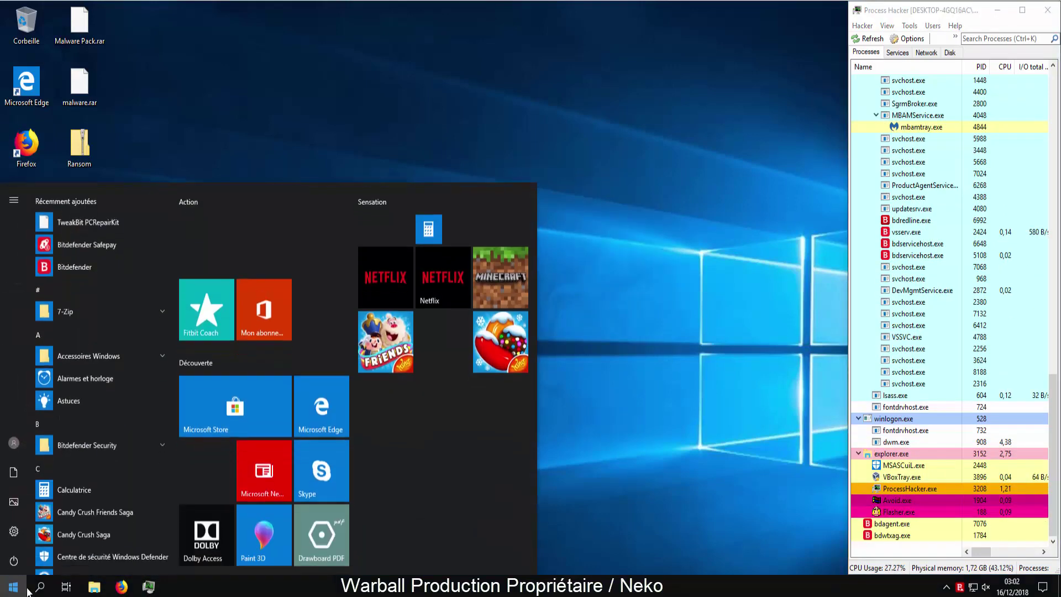
left_click(95, 307)
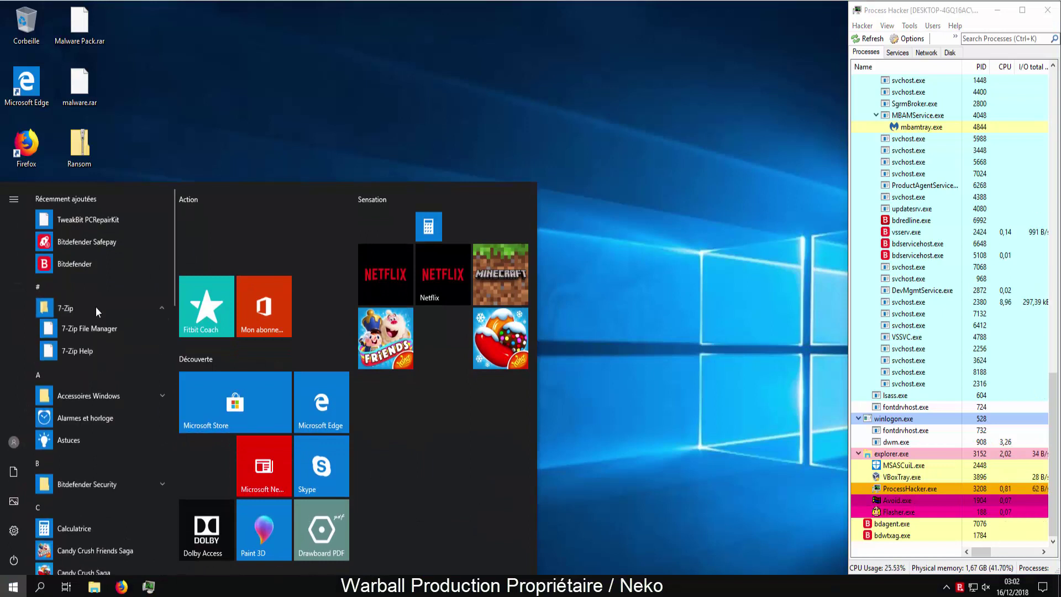
left_click(81, 270)
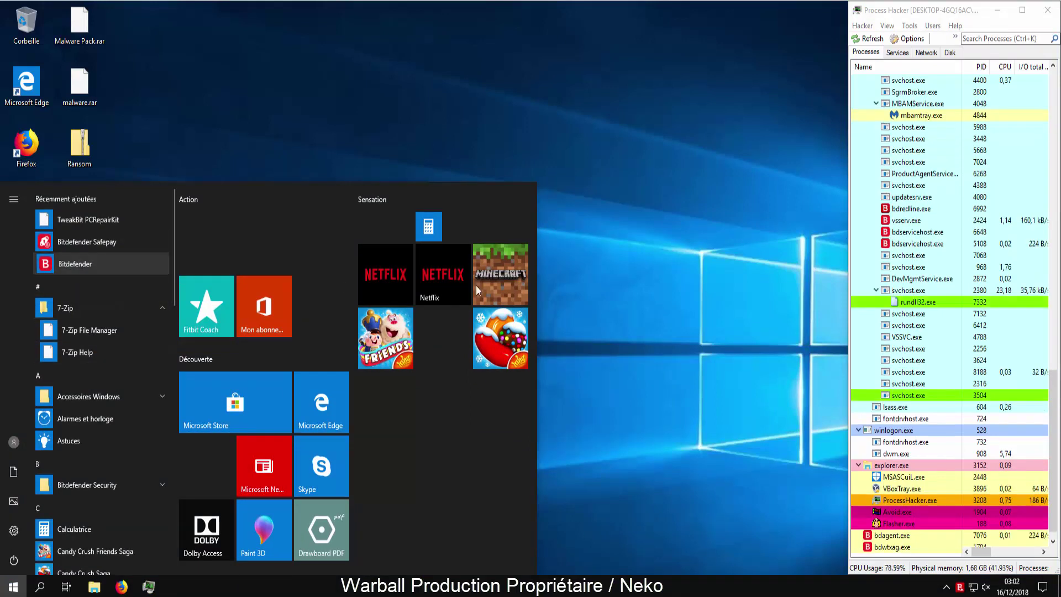
left_click(497, 454)
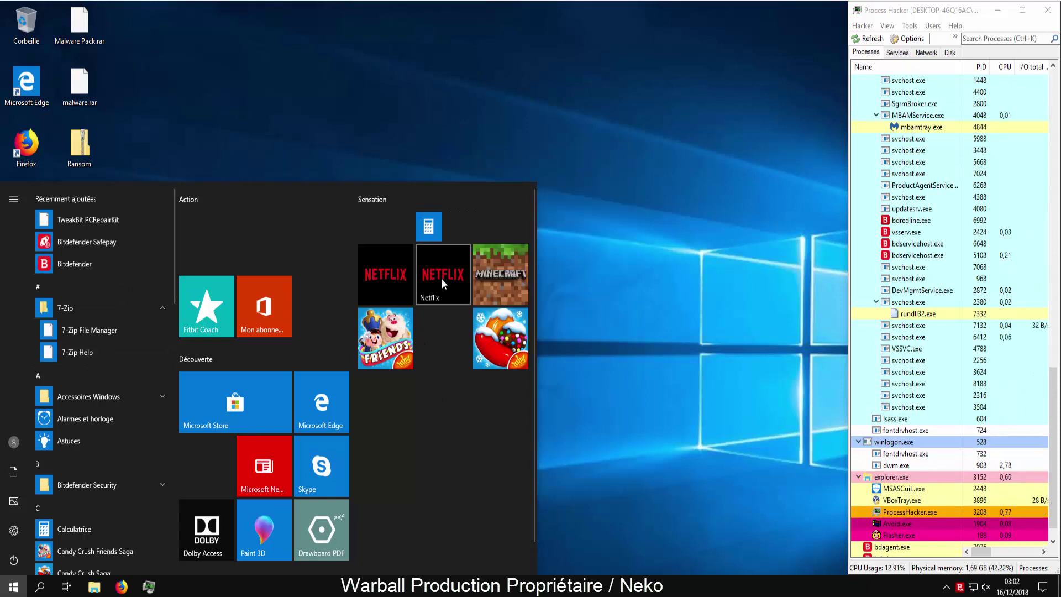